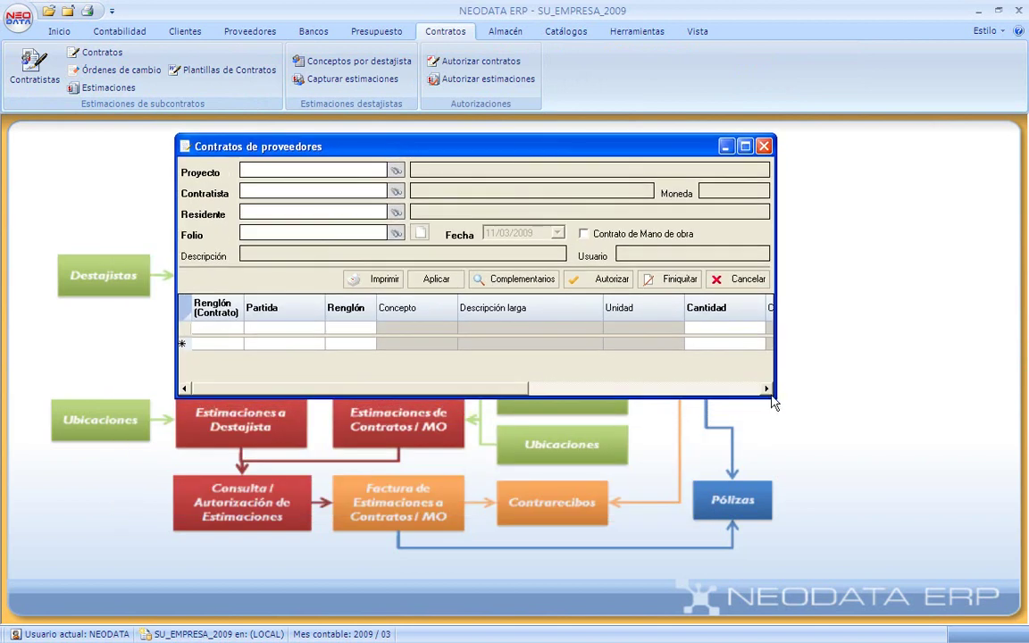
Step: Enlarge and reposition the supplier contracts window, and select PROYECTO 1 as the contract's project
drag(774, 396, 952, 604)
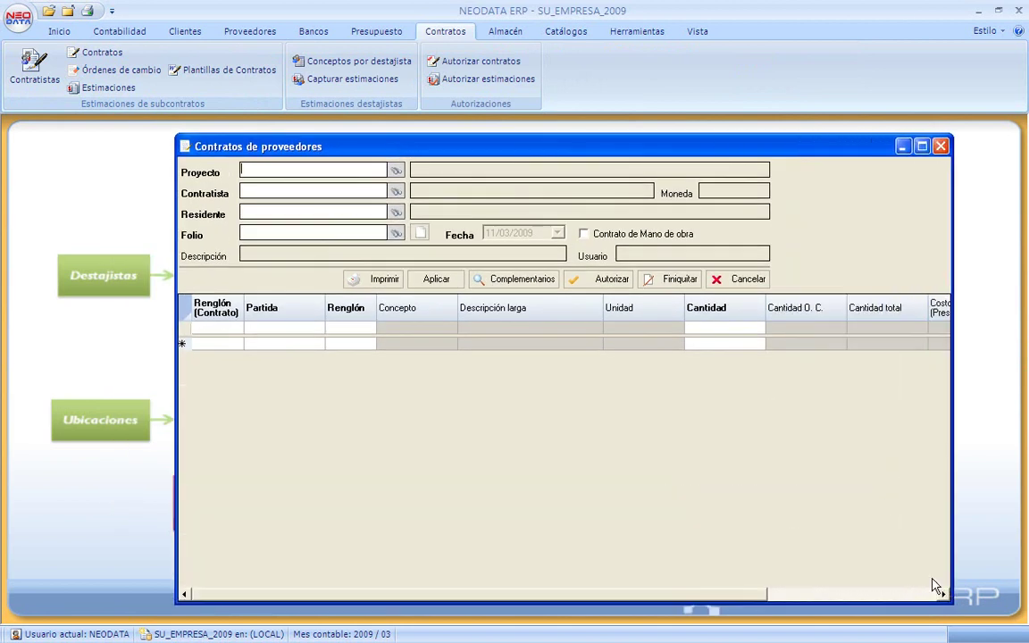
drag(631, 144, 592, 142)
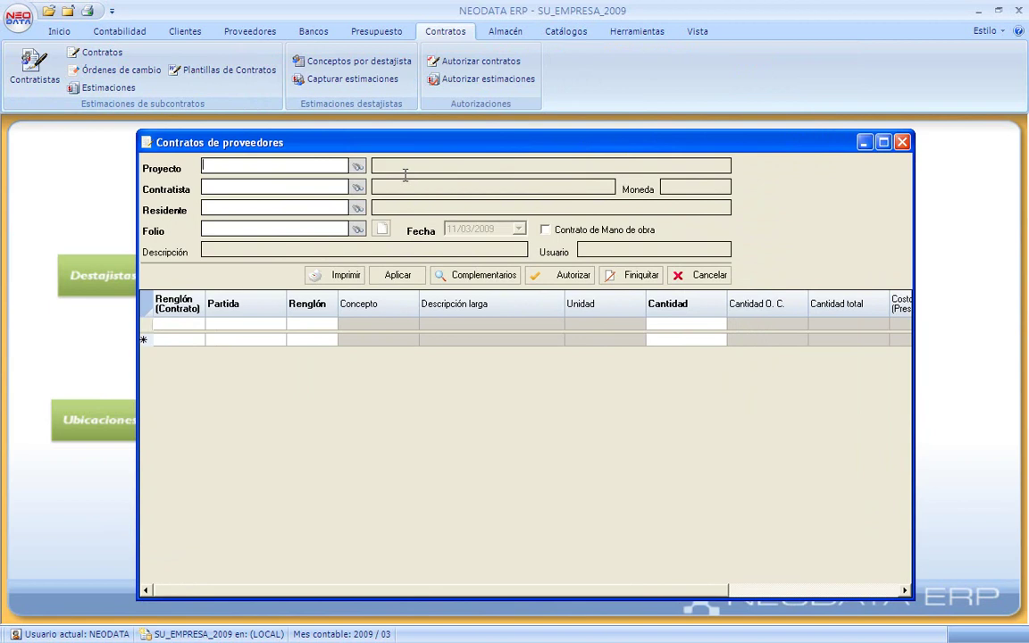
click(357, 170)
double_click(213, 96)
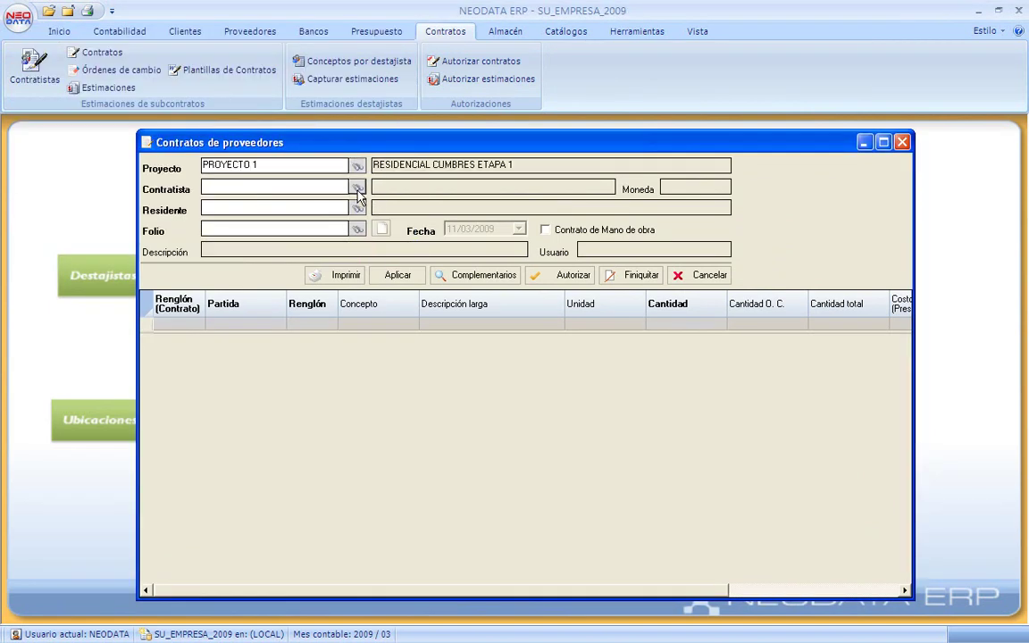
Step: Select CASASFIRMES as the contractor and the responsible person with the RESIDENTE position as the resident
click(357, 189)
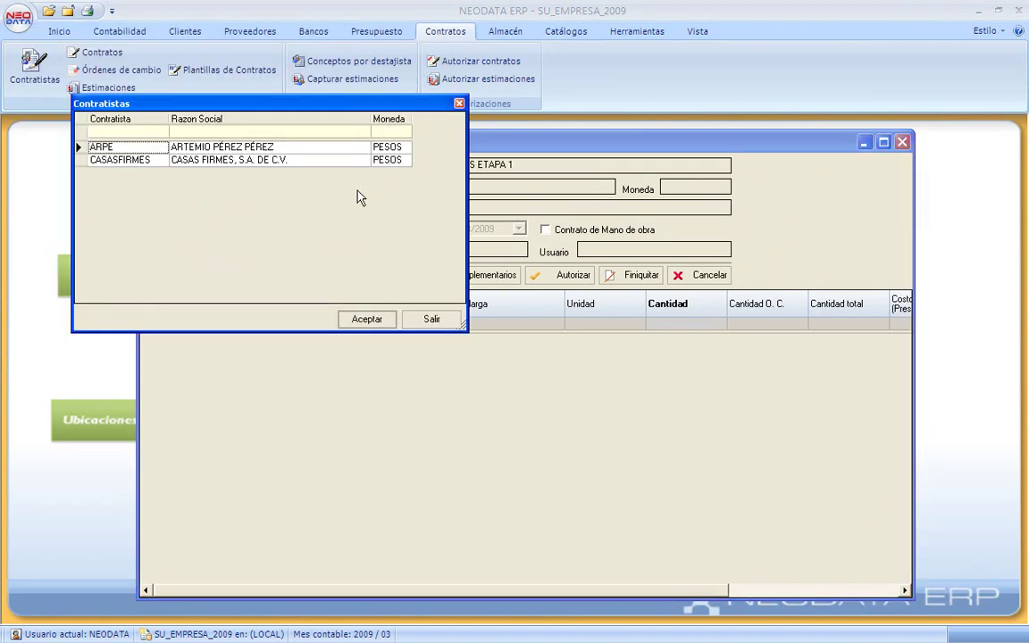
click(159, 161)
double_click(159, 166)
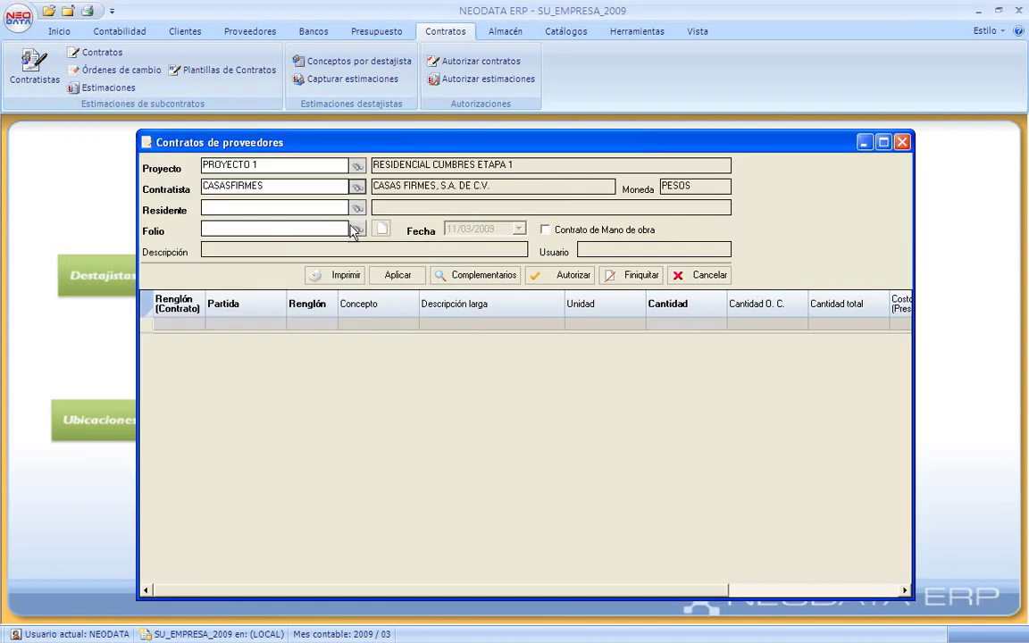
click(357, 208)
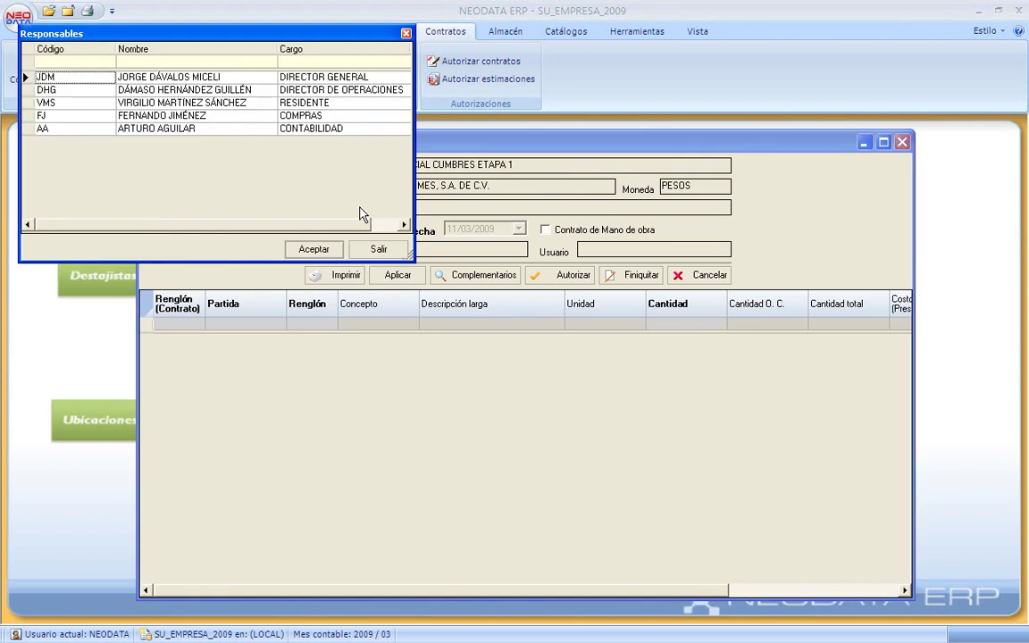
click(257, 108)
double_click(257, 107)
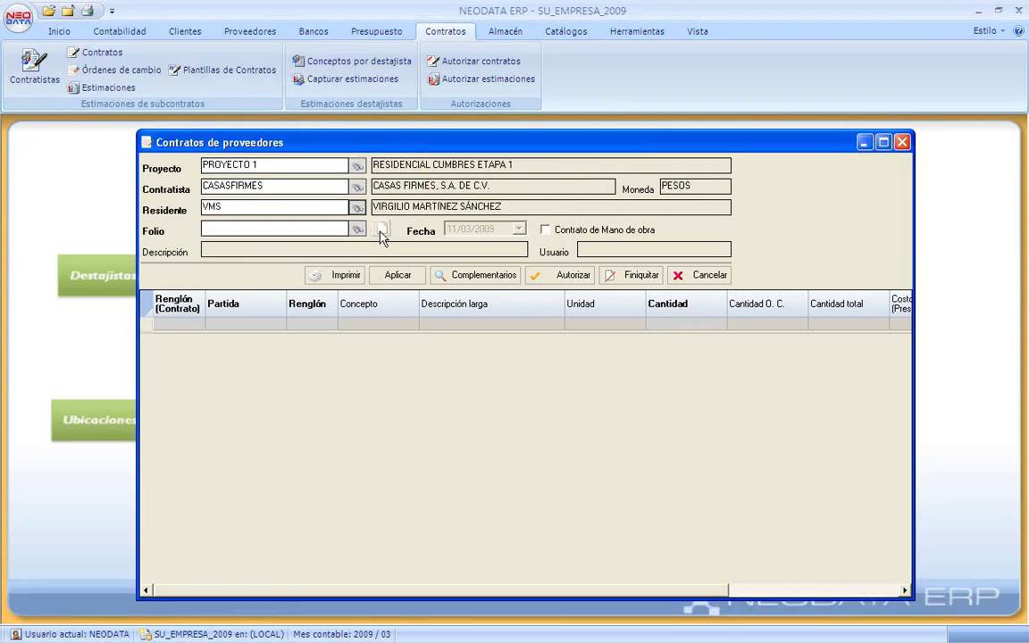
Step: Start a new contract folio and enter CONTRATO DE OBRA as its description
click(380, 230)
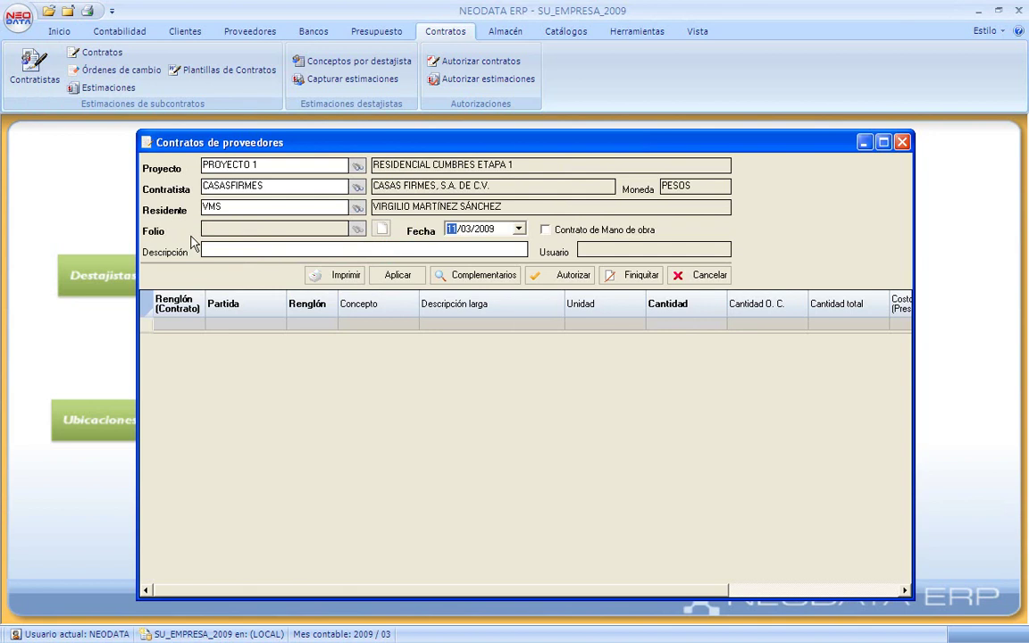
click(329, 249)
key(Caps_Lock)
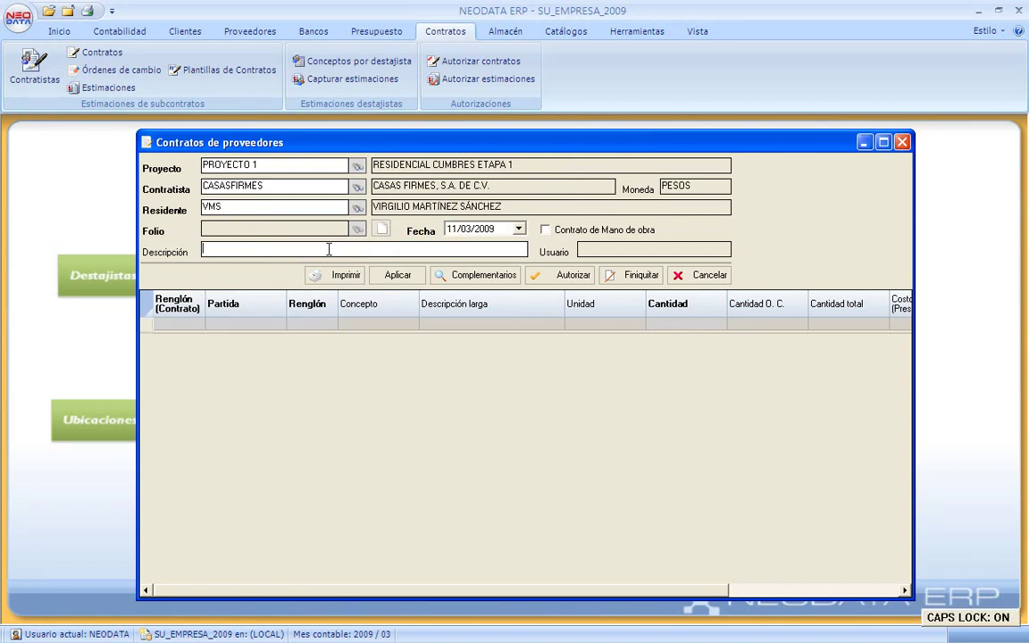
text(CONTRATO DE OBR)
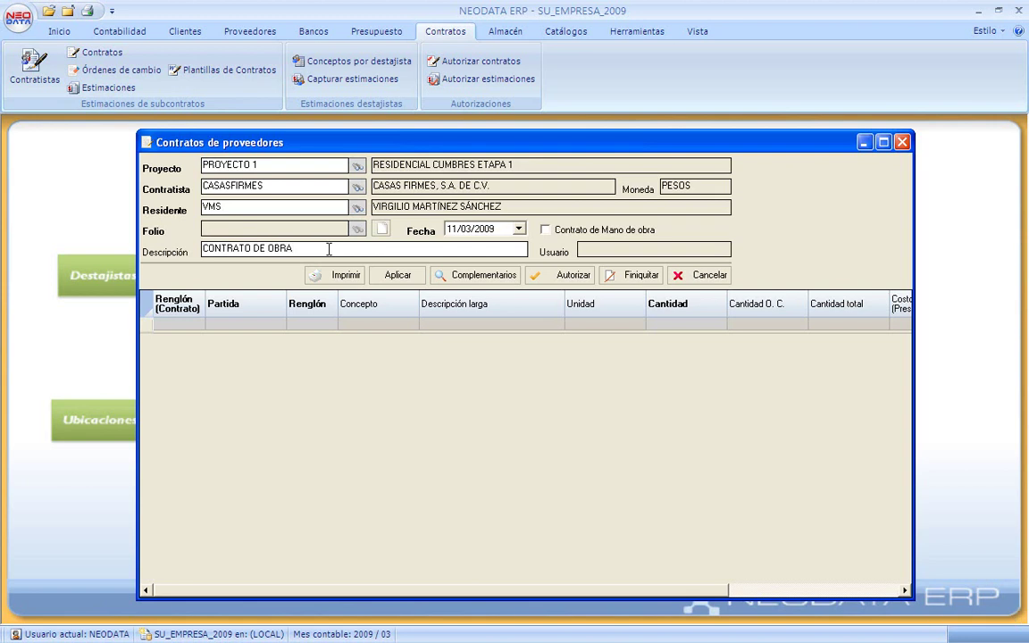
text(A)
Step: Set the contract date to 10/03/2009 and save the new contract
click(518, 229)
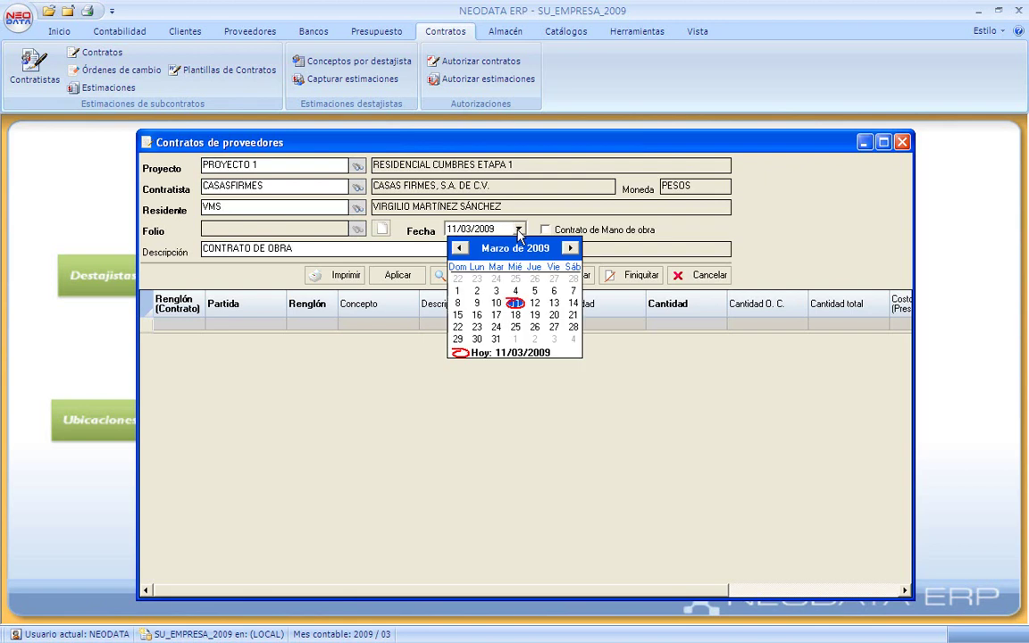
click(495, 304)
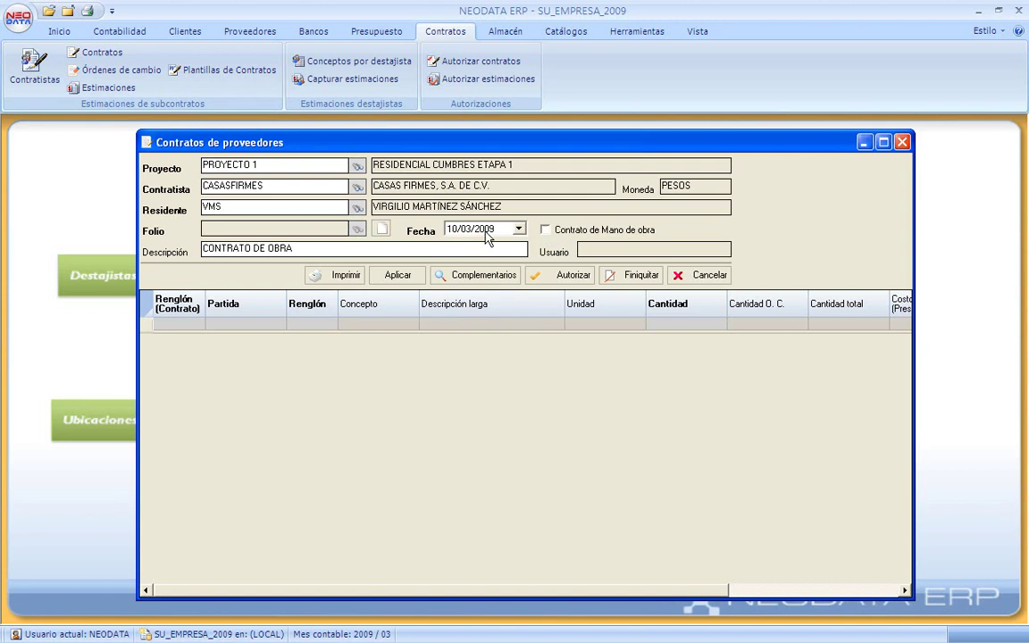
click(399, 276)
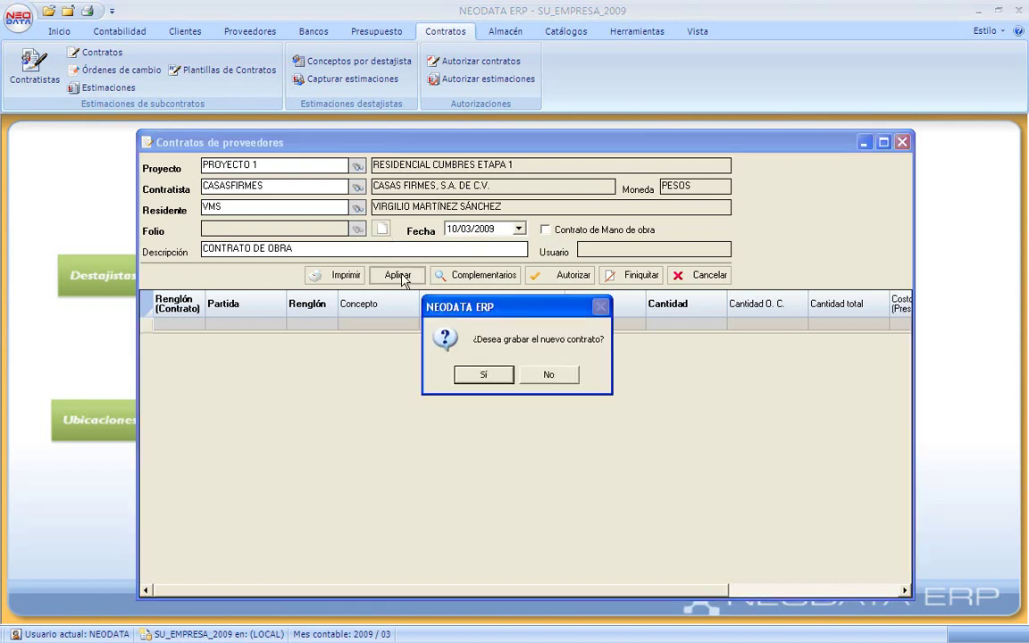
click(486, 375)
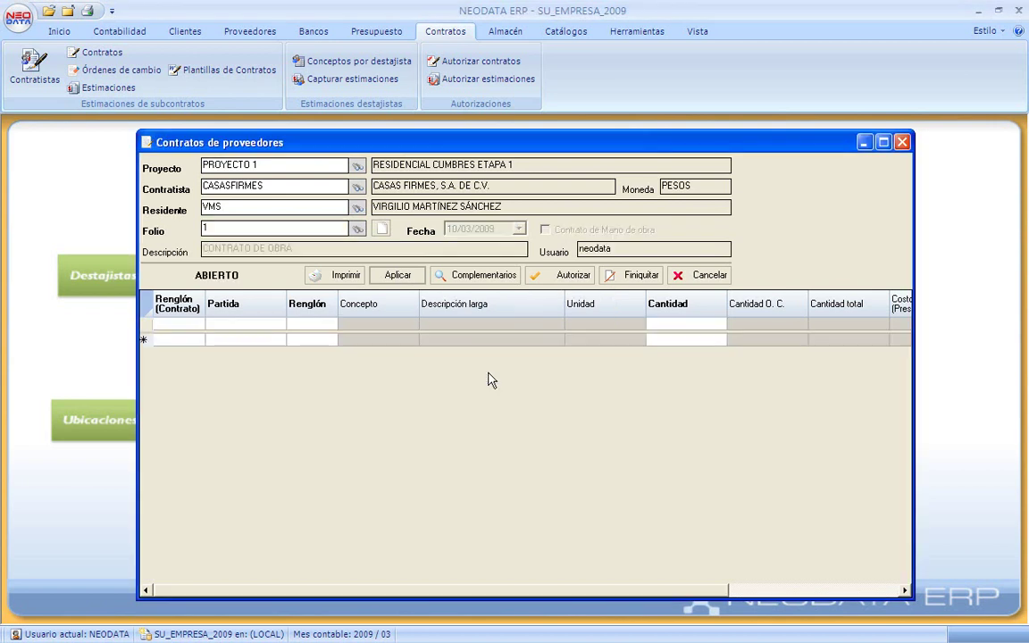
Step: Add concepts PAQA01 TRABAJOS PRELIMINARES and PAQA02 CIMENTACION from the concept catalogue to the contract lines
click(321, 340)
click(331, 340)
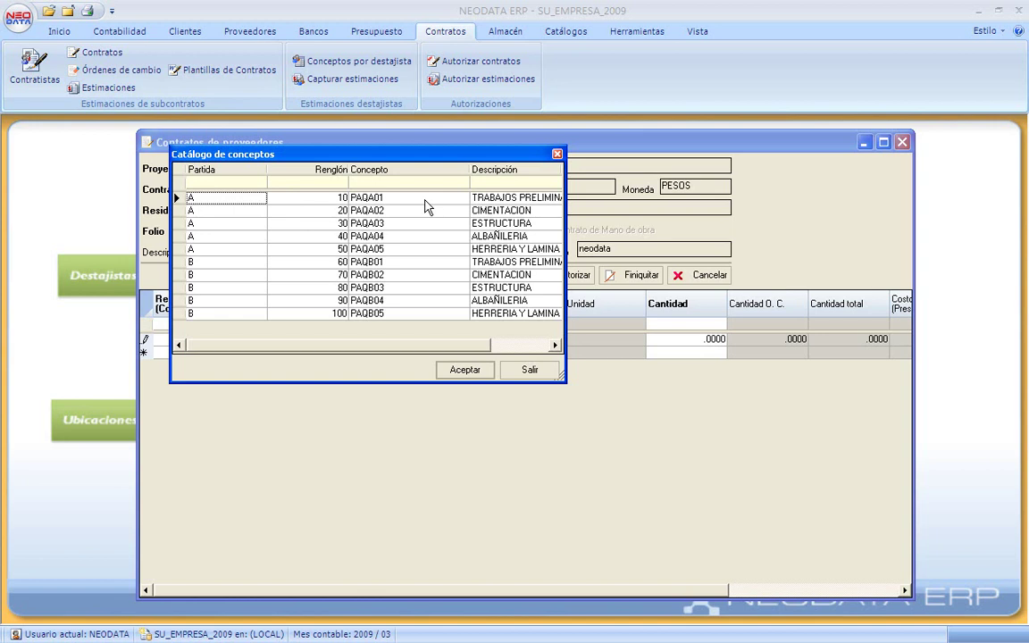
click(530, 368)
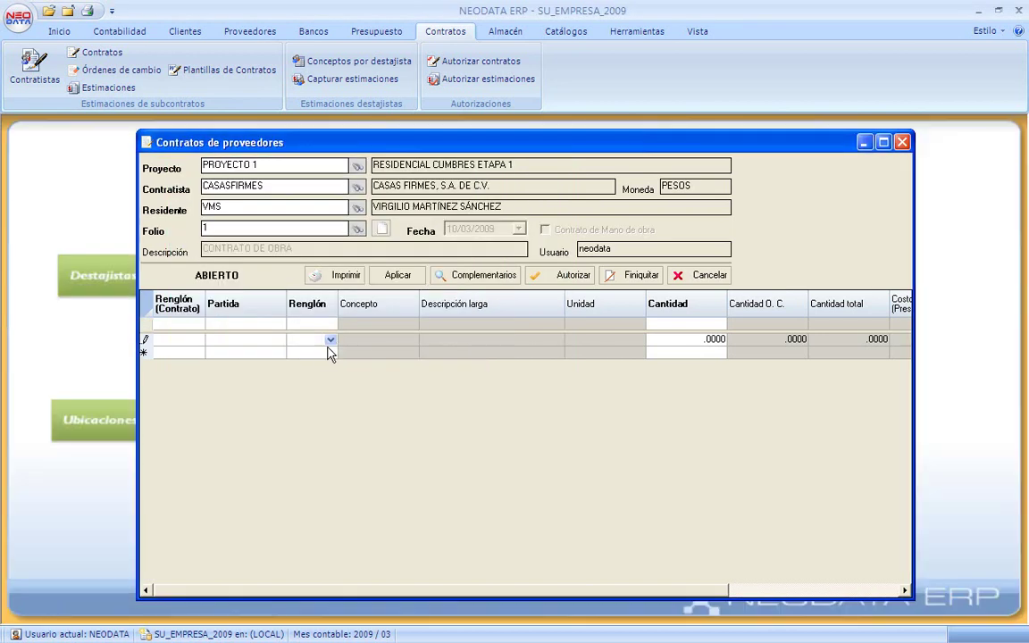
click(332, 357)
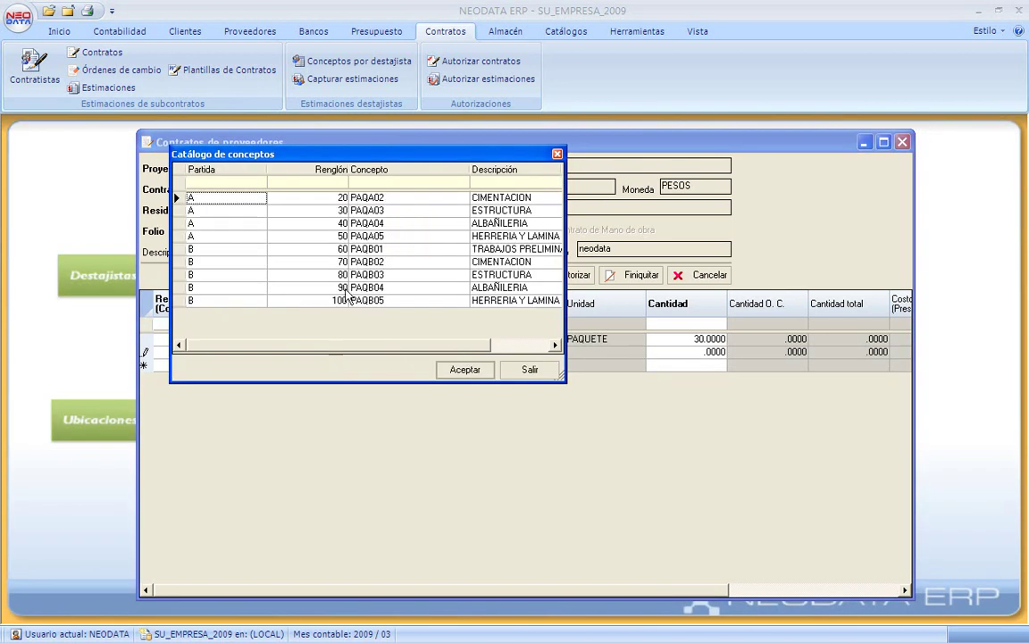
double_click(342, 201)
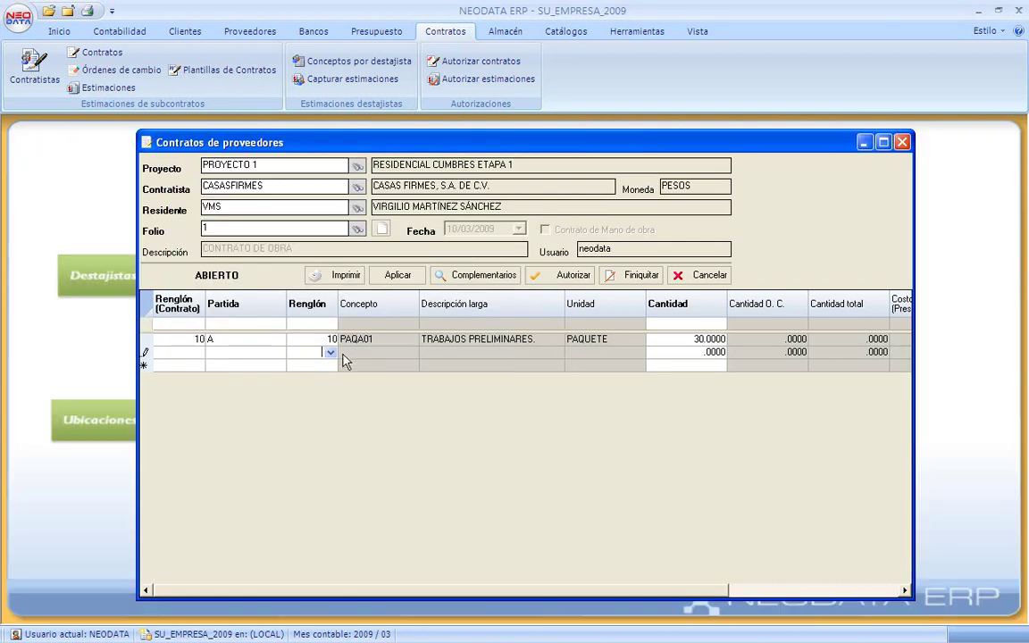
Step: Add concepts PAQA03 ESTRUCTURA, PAQA04 ALBAÑILERIA and PAQA05 HERRERIA Y LAMINA from the catalogue as further contract lines
click(332, 368)
click(331, 366)
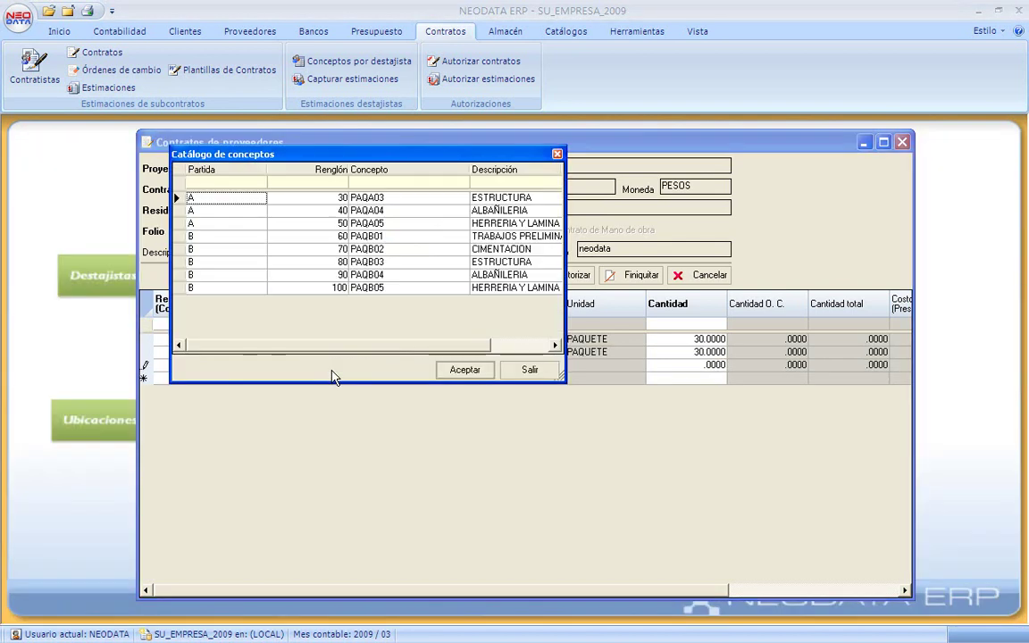
double_click(339, 200)
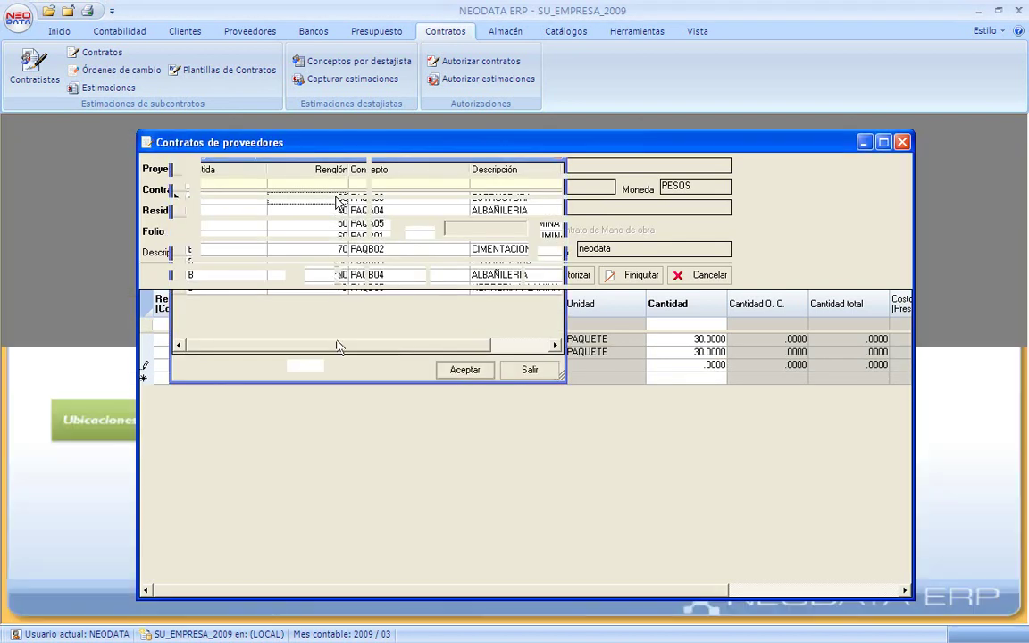
click(330, 381)
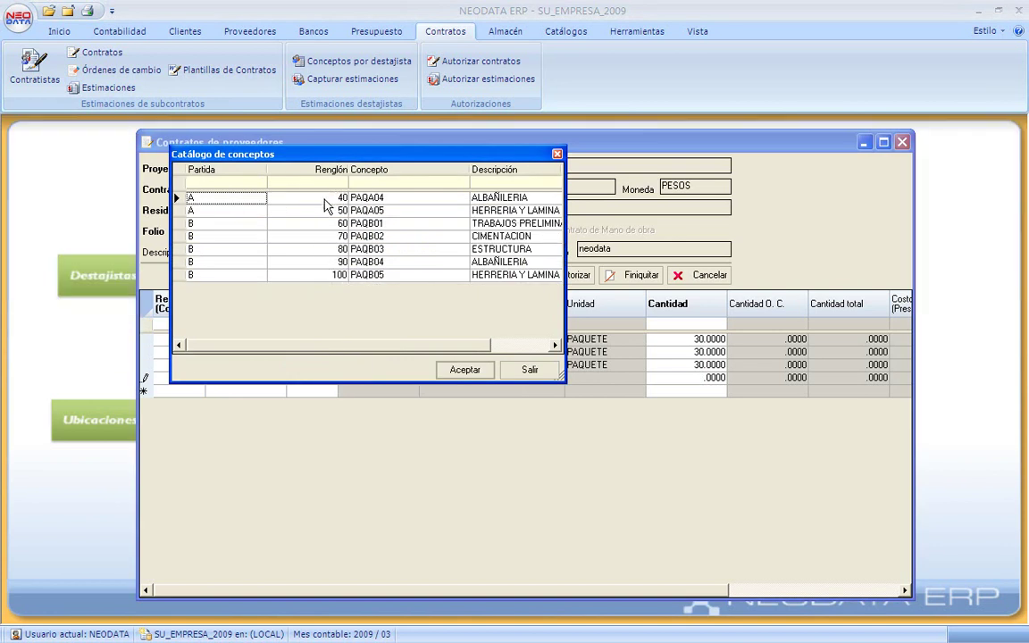
double_click(326, 203)
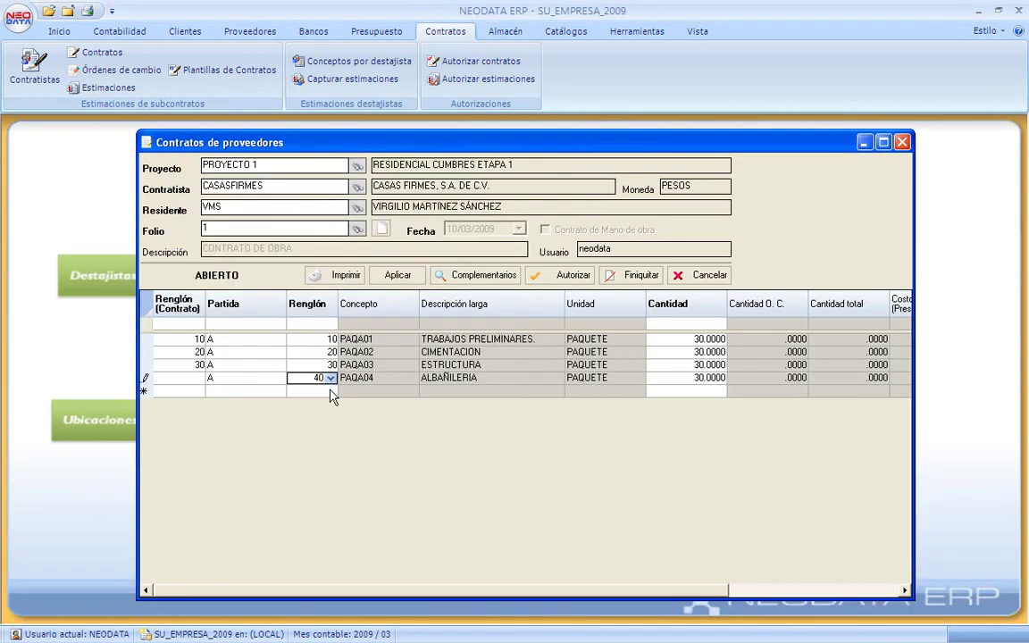
click(330, 390)
double_click(342, 198)
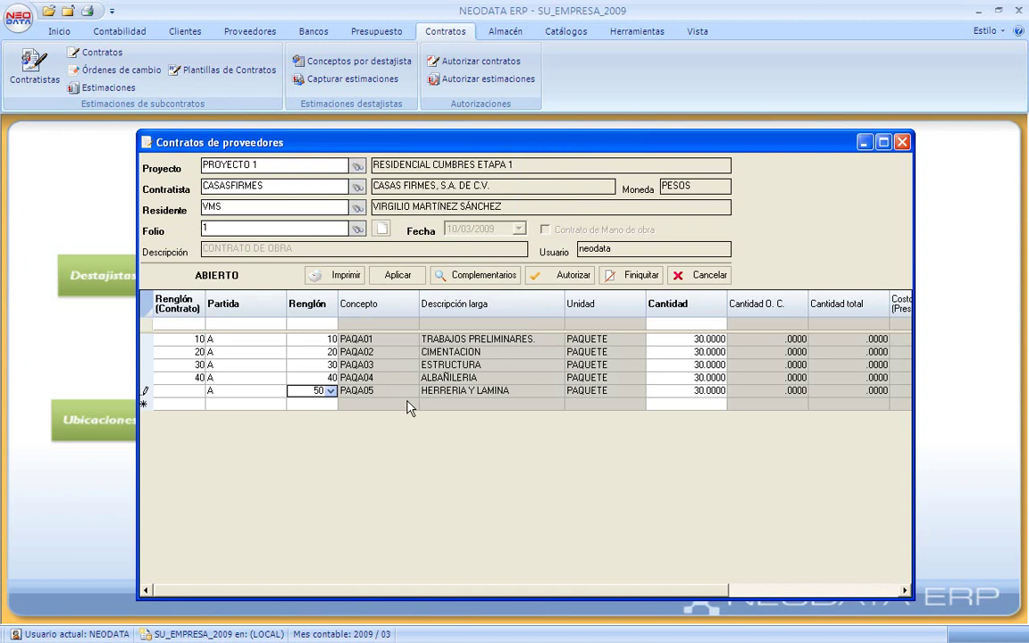
click(452, 391)
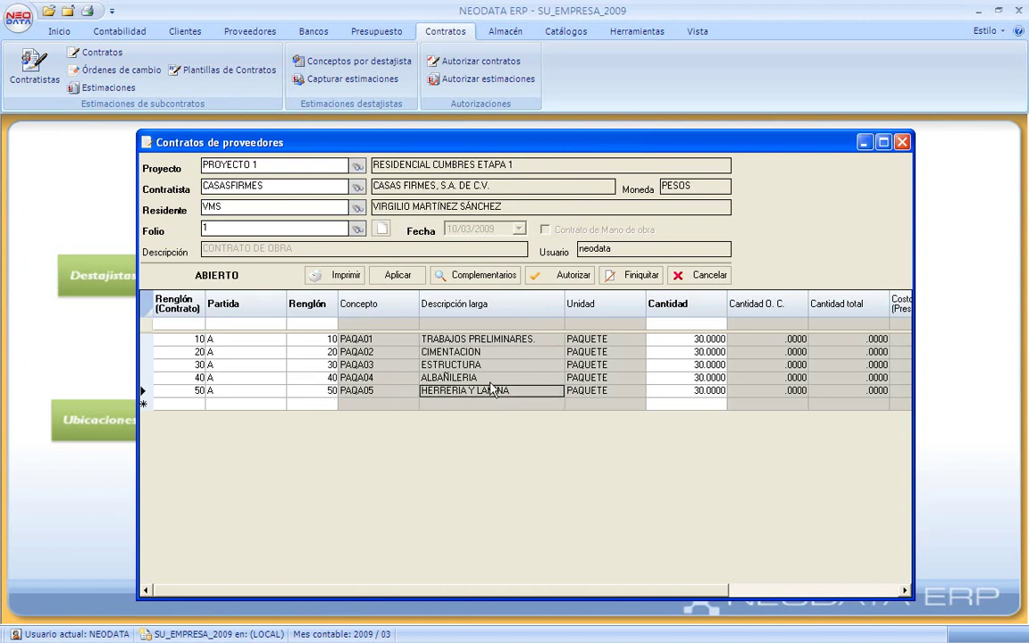
Step: Examine the quantity, budgeted cost, contract cost and amount columns of the contract's concepts
click(683, 341)
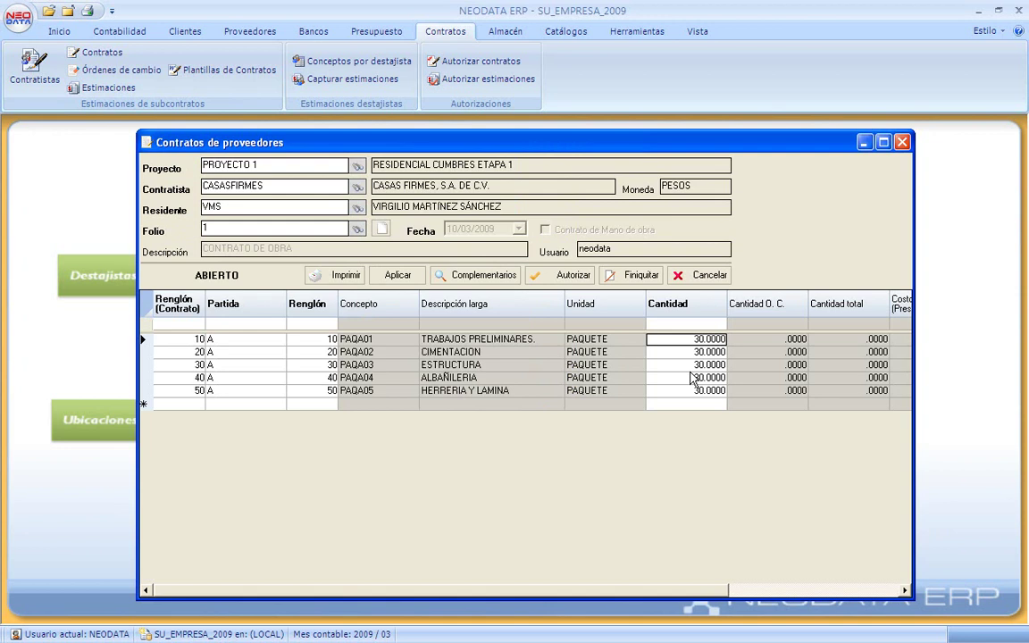
key(Down)
key(Down)
key(Down)
key(Down)
key(Down)
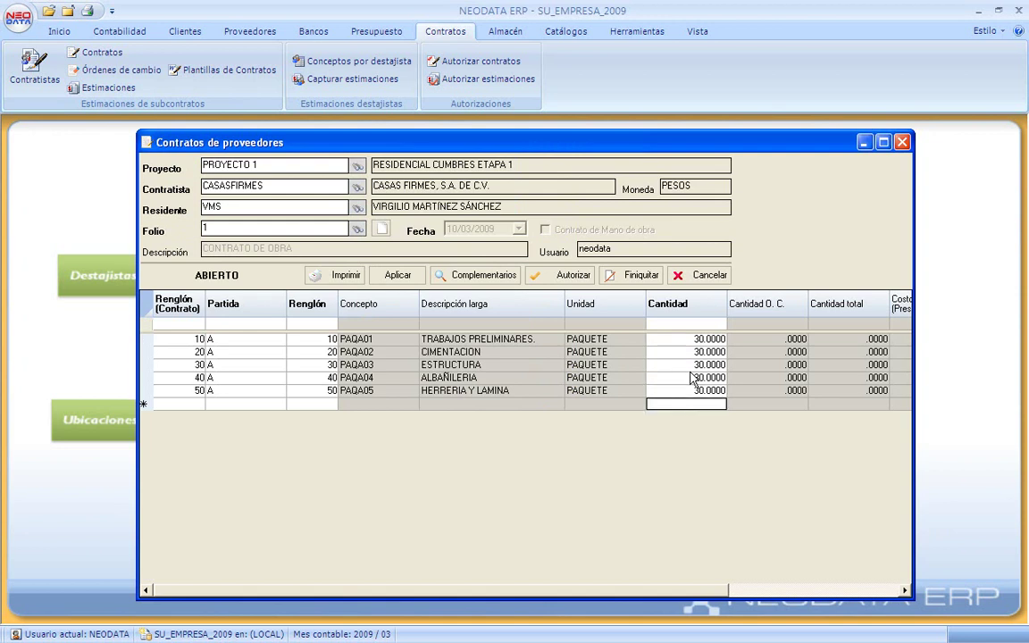
click(632, 340)
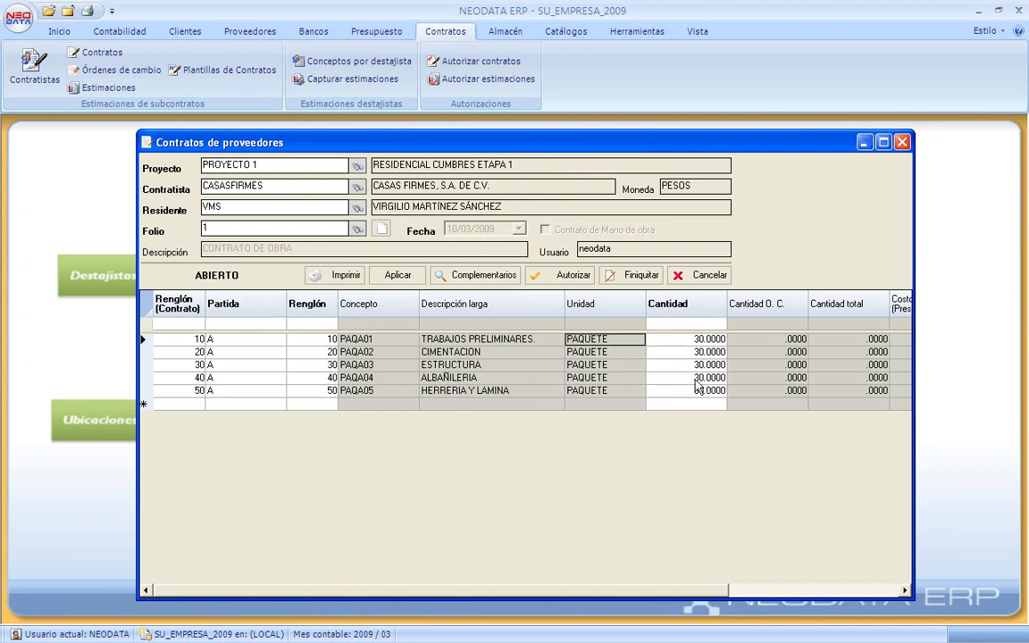
key(Right)
key(Right)
key(Right)
key(Right)
key(Right)
key(Right)
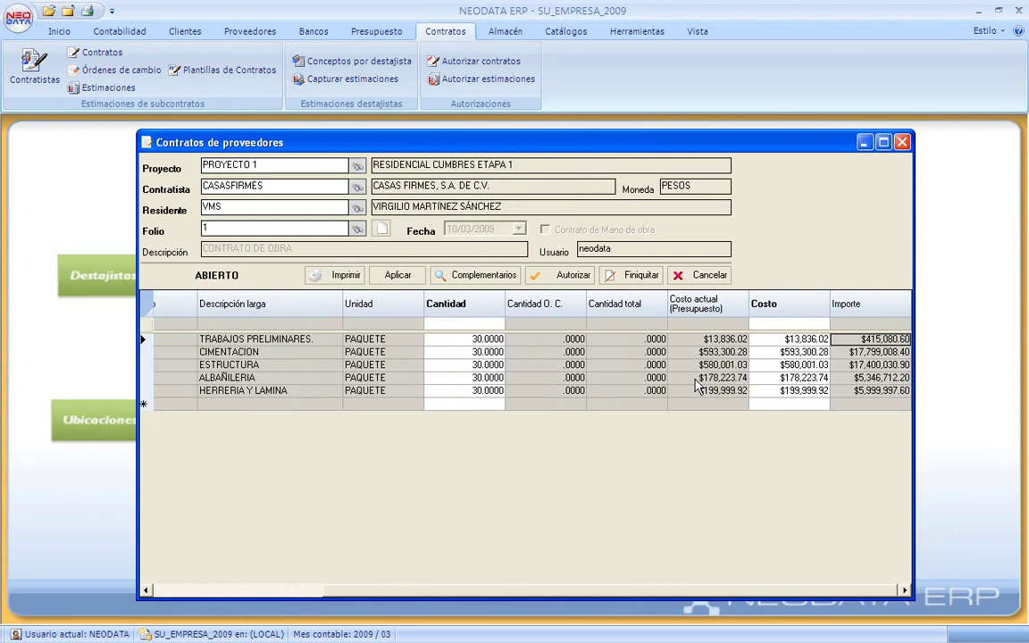
key(Left)
key(Left)
key(Left)
key(Left)
key(Left)
Step: Try to set the contract cost of TRABAJOS PRELIMINARES to 14000
key(Right)
key(Right)
key(Right)
key(Right)
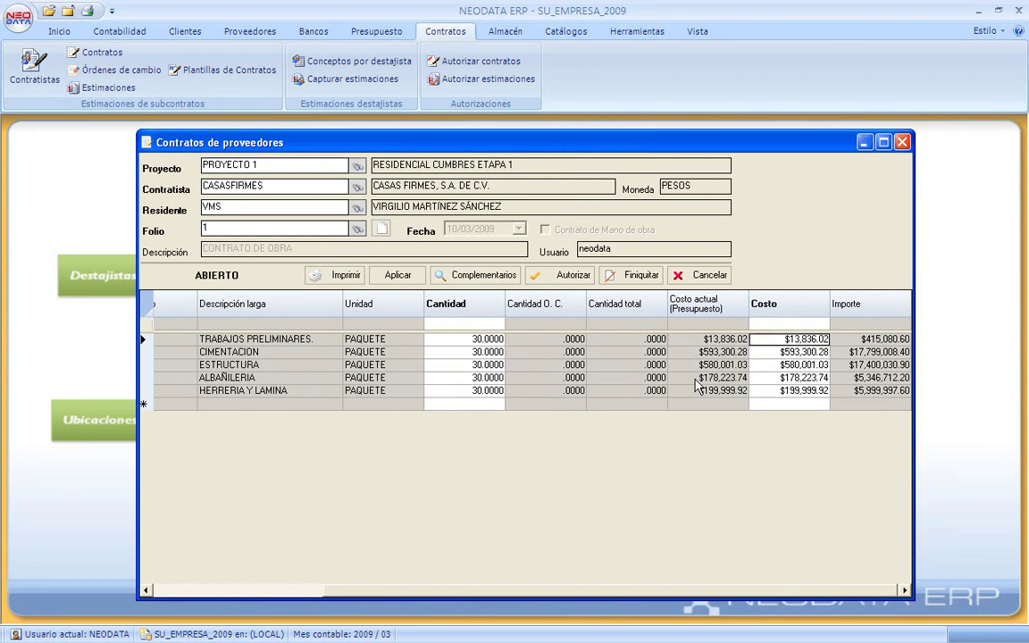
text(14000)
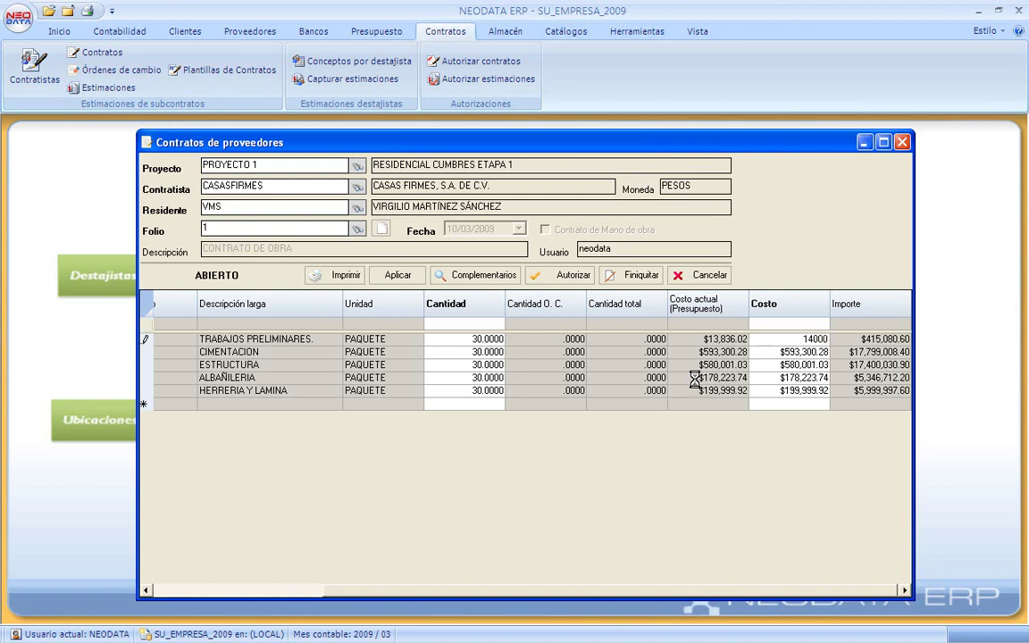
key(Return)
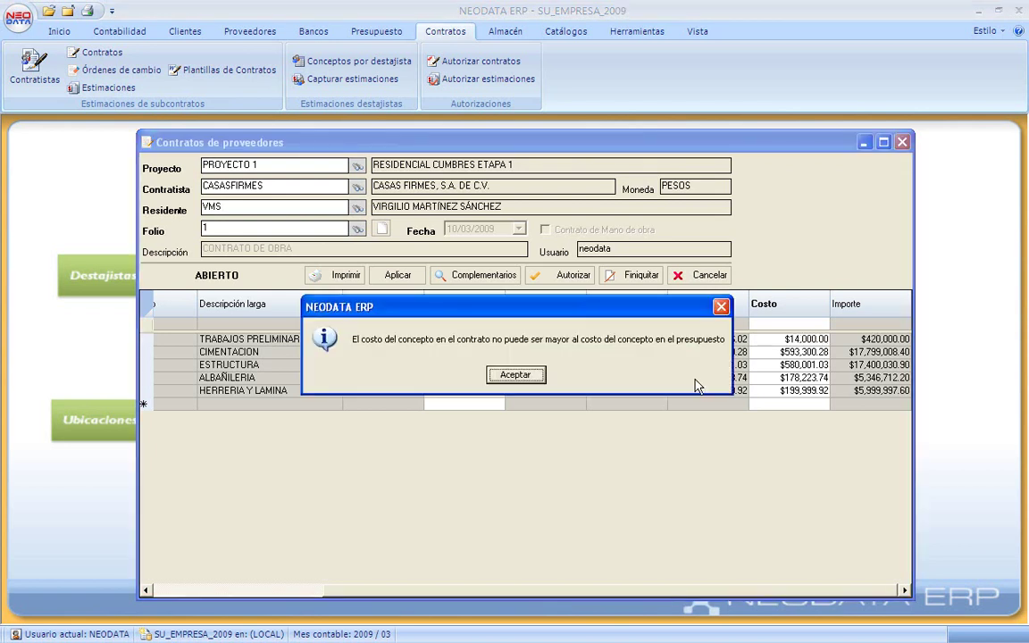
click(516, 375)
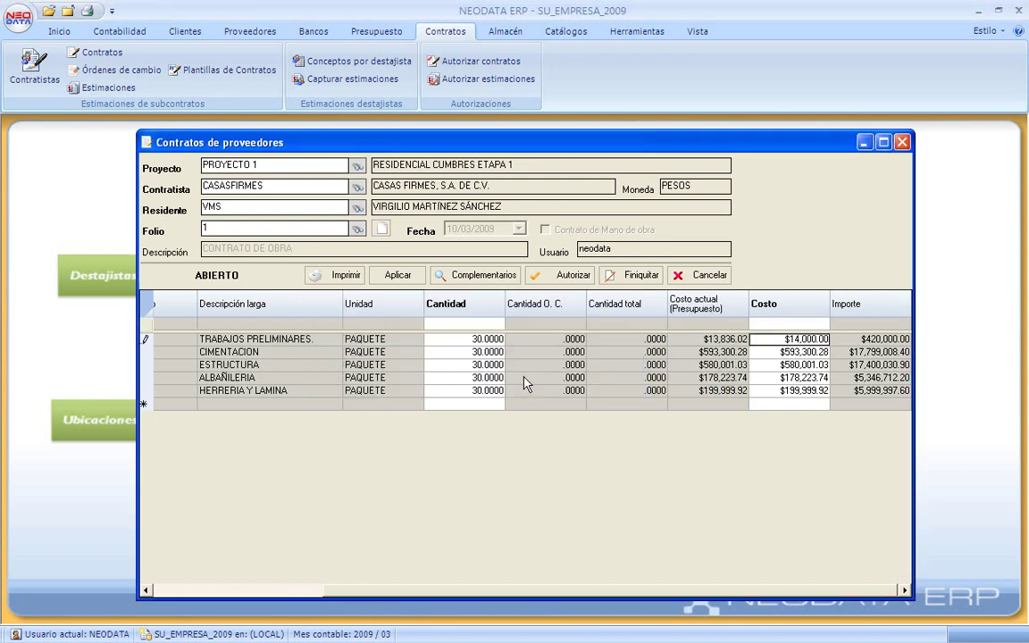
Step: Set the contracted quantity of all five PAQUETE concepts, TRABAJOS PRELIMINARES through HERRERIA Y LAMINA, to 15
click(483, 344)
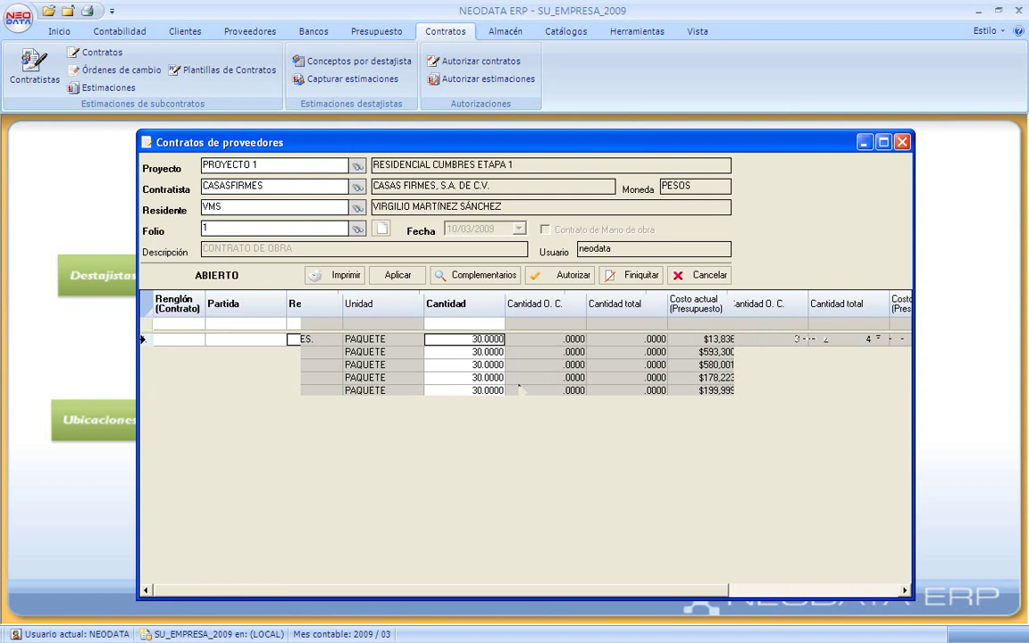
text(15)
key(Return)
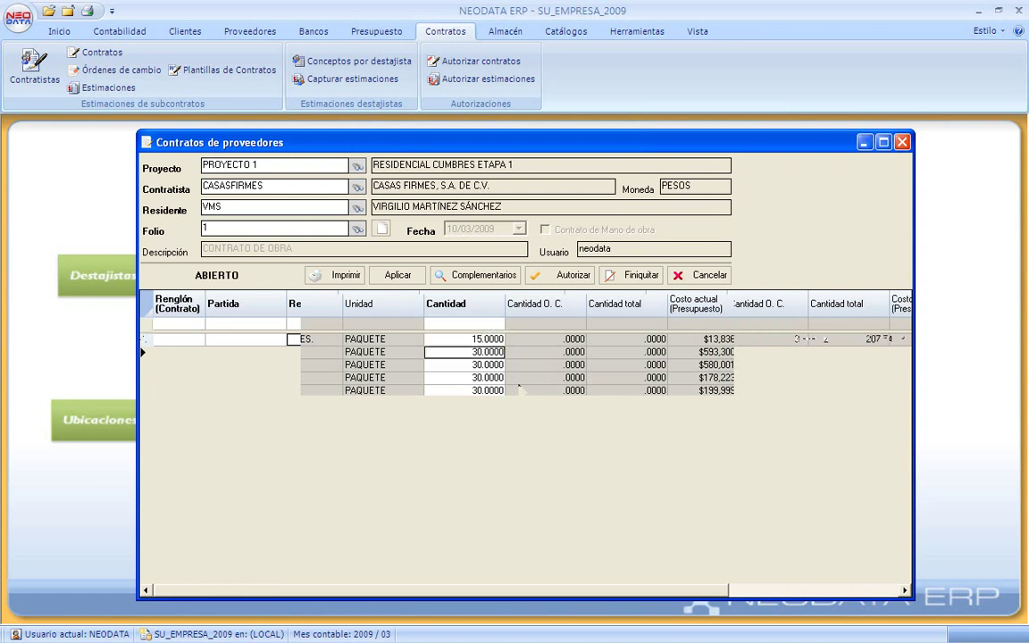
text(15)
key(Return)
text(15)
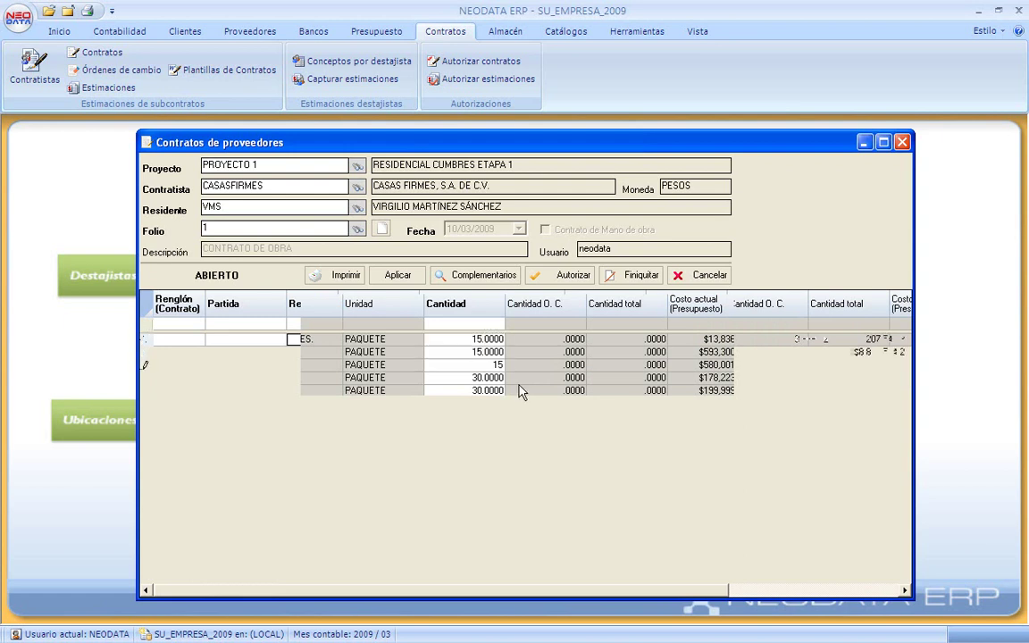
key(Return)
text(15)
key(Return)
text(15)
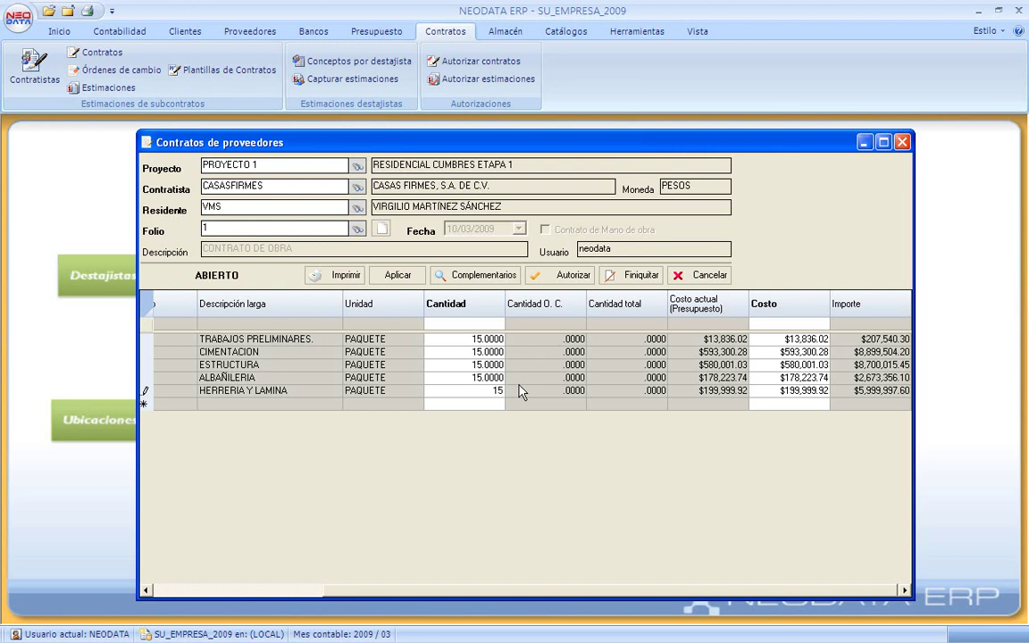
key(Return)
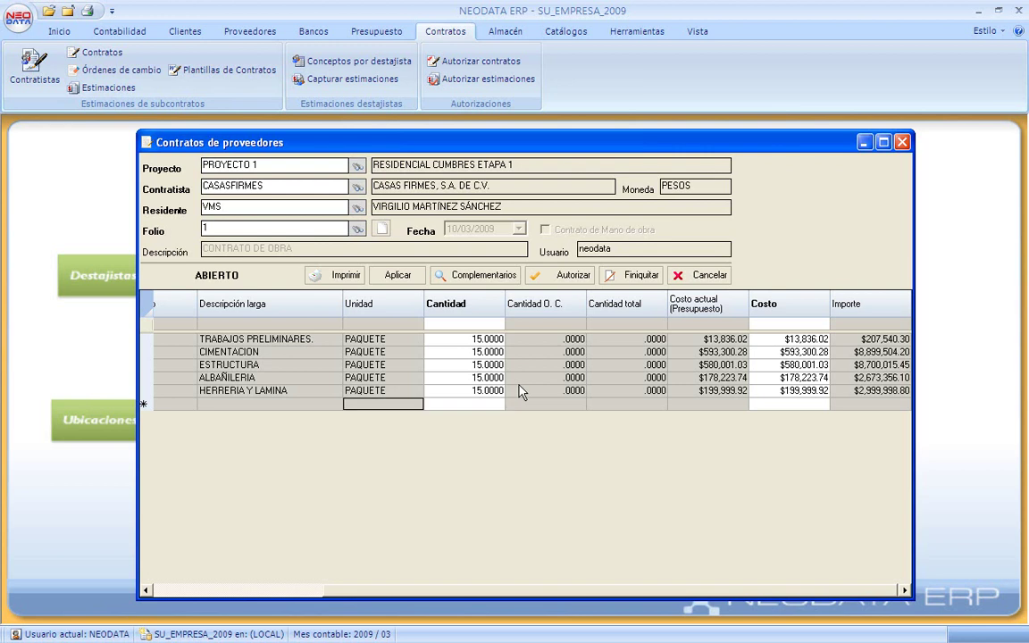
Step: Open the contract's complementary data and set its final date to 03/04/2009
key(Left)
key(Left)
key(Left)
key(Left)
key(Left)
key(Left)
key(Up)
key(Up)
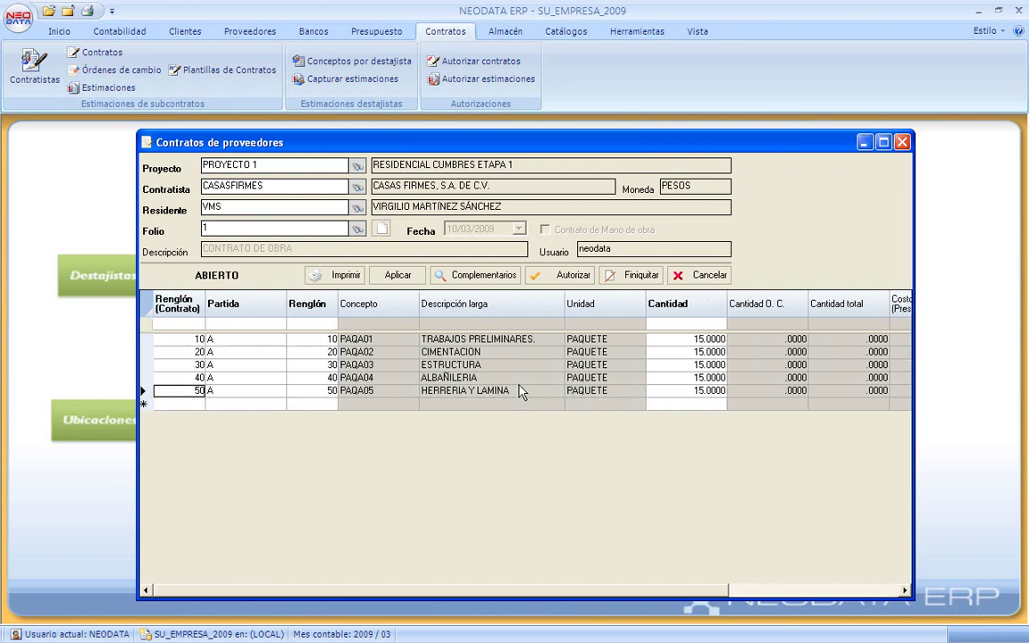
click(480, 276)
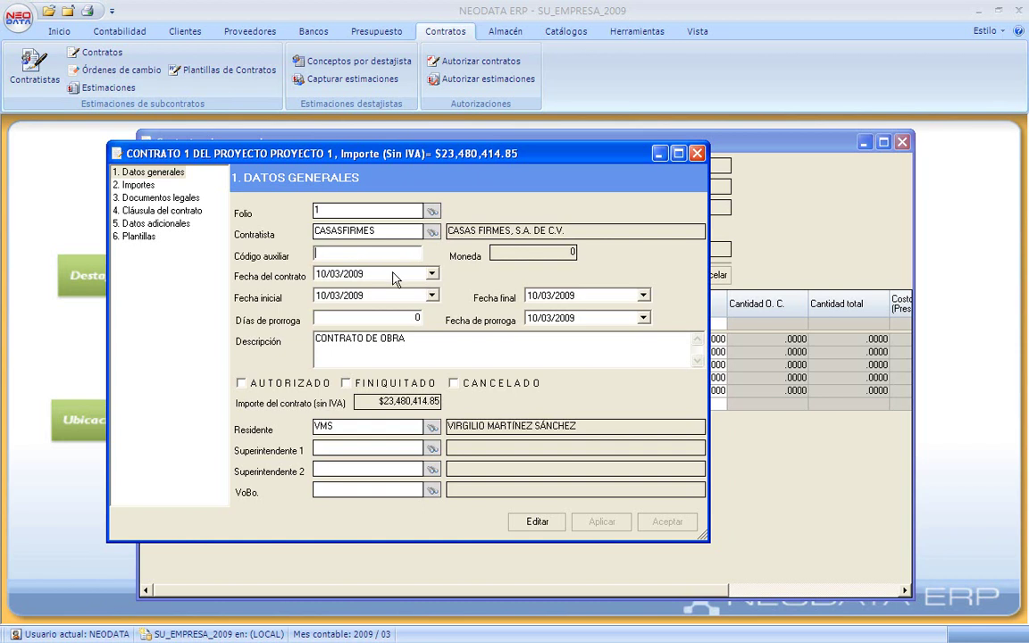
click(396, 276)
key(Tab)
click(643, 295)
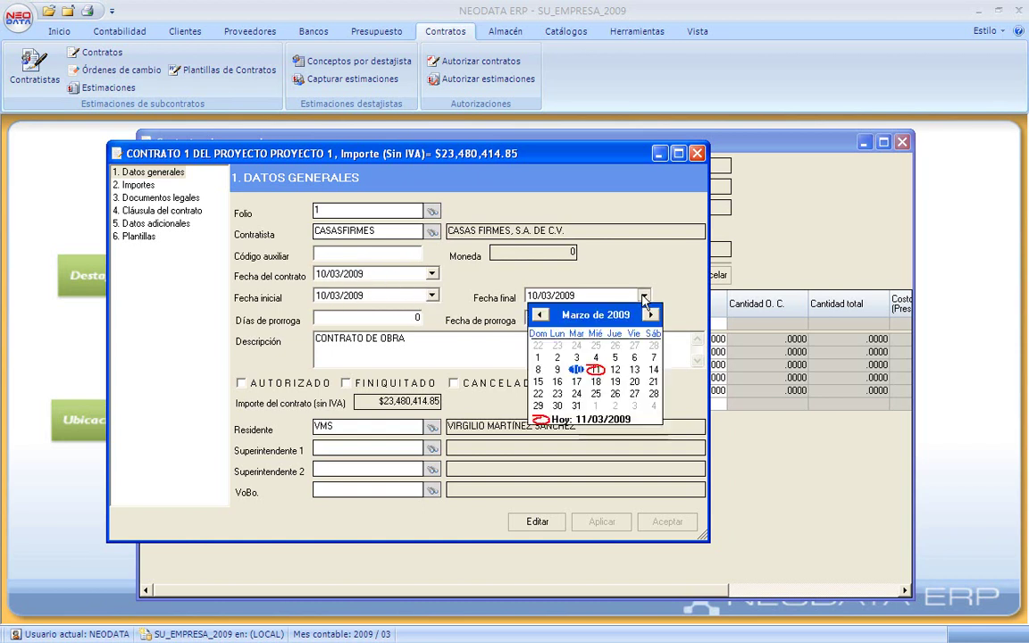
click(634, 405)
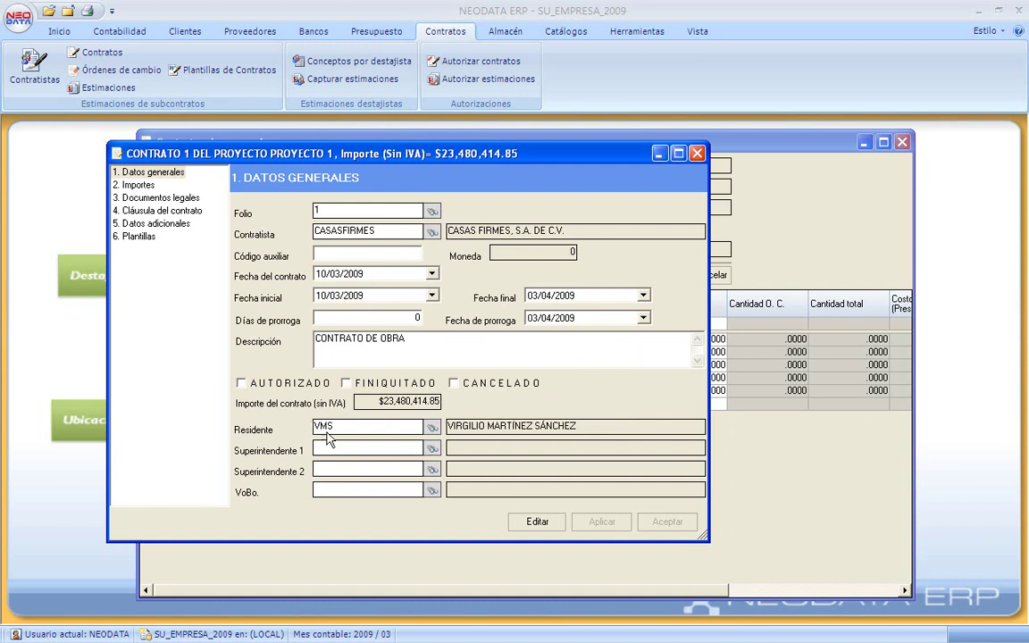
Step: Assign the RESIDENTE as Superintendente 1, the COMPRAS responsible as Superintendente 2 and the DIRECTOR DE OPERACIONES as VoBo
click(432, 450)
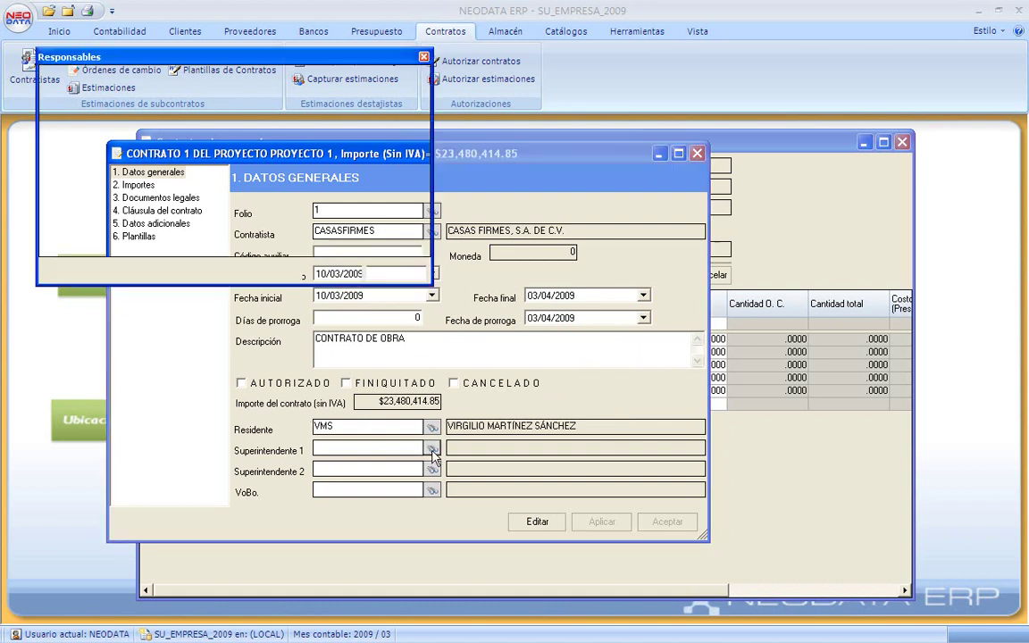
double_click(210, 130)
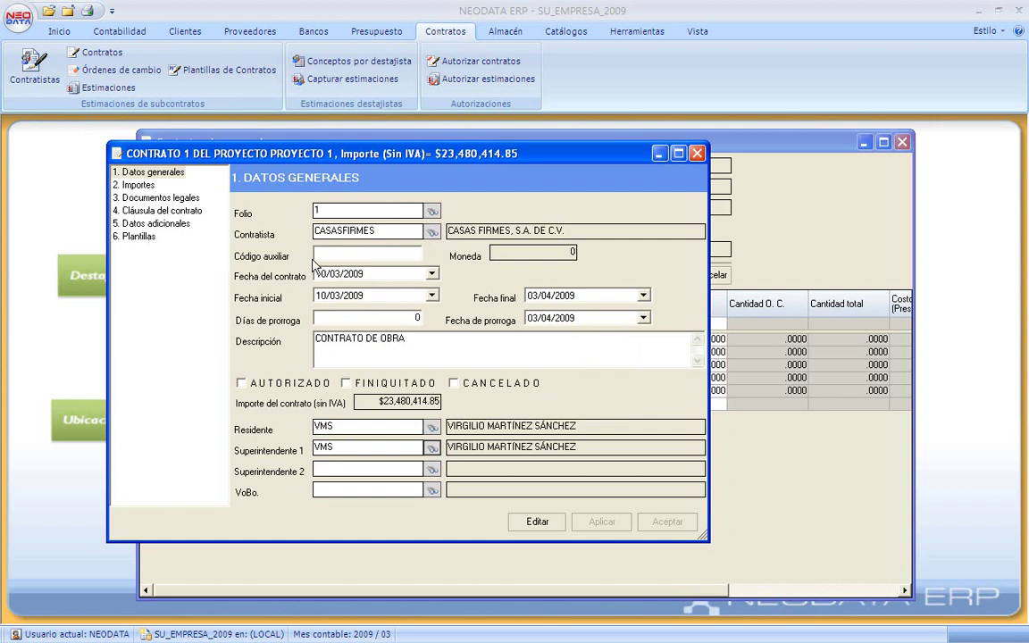
click(432, 469)
double_click(248, 138)
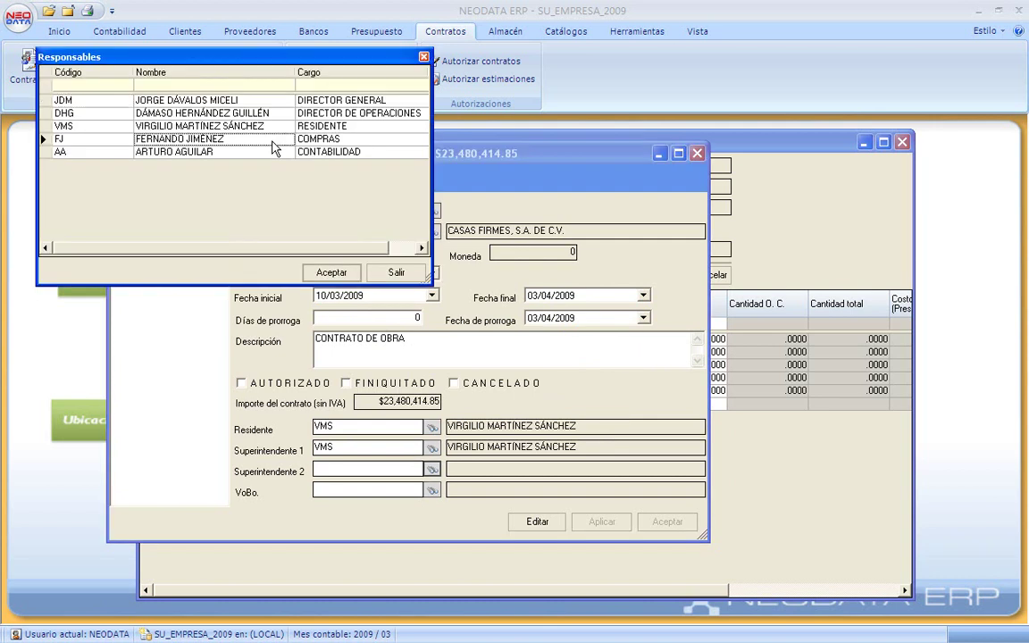
click(432, 491)
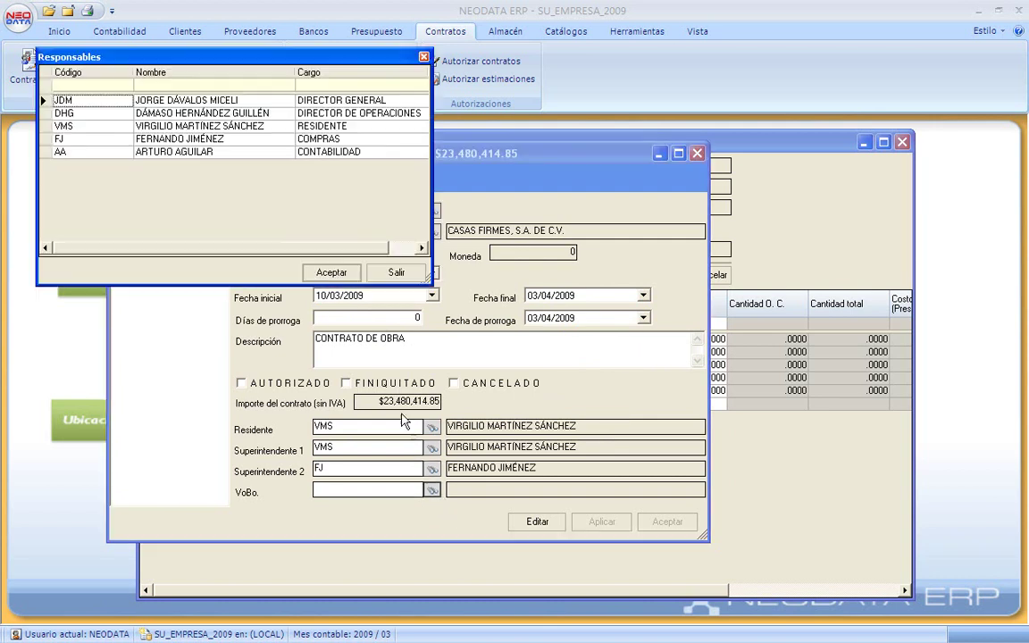
double_click(291, 100)
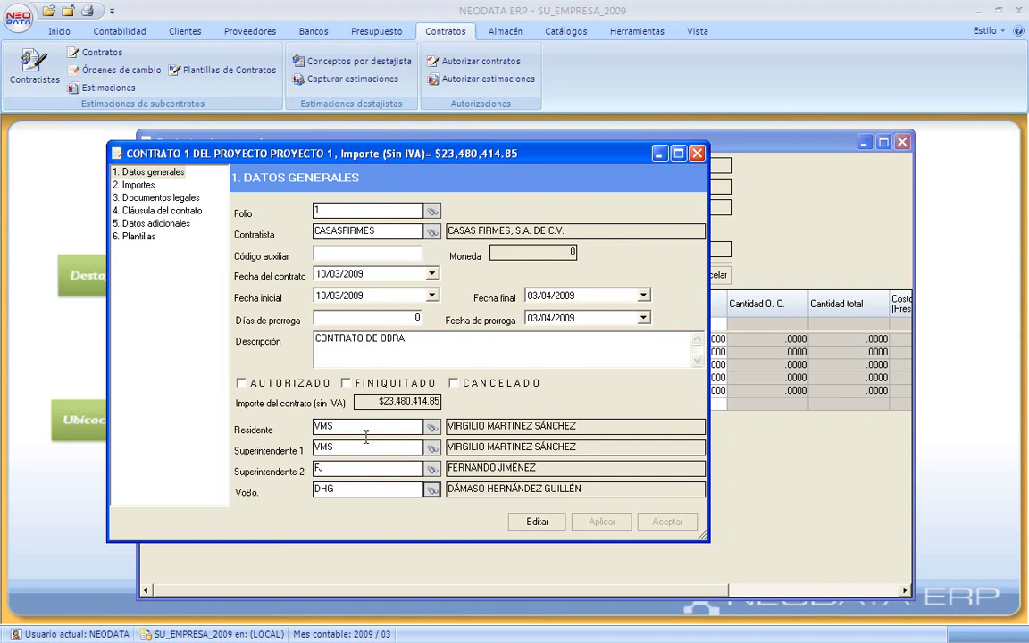
click(538, 523)
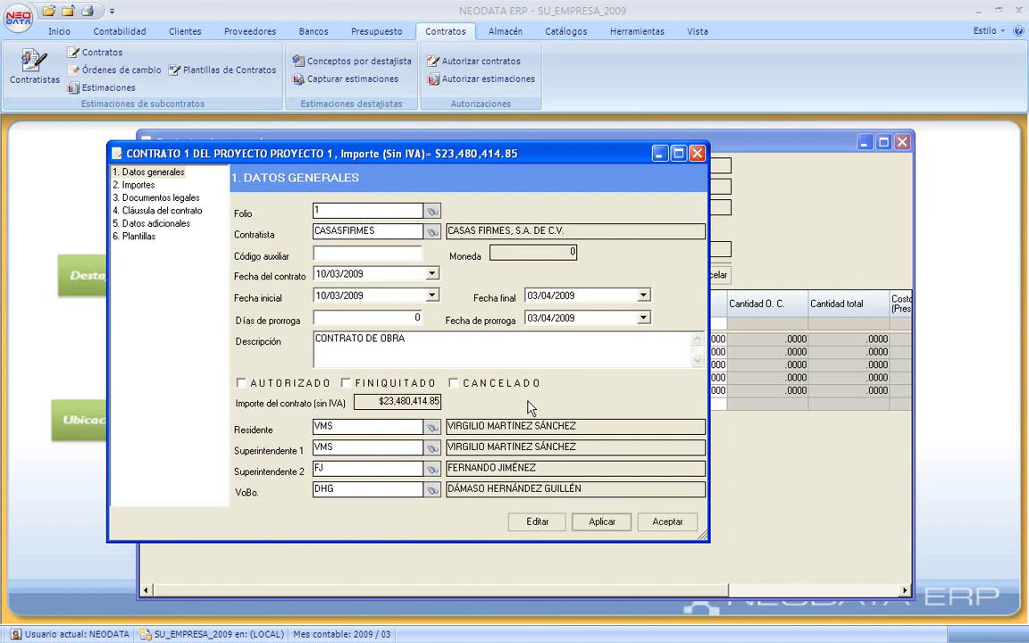
Step: Set the contract's advance (anticipo) percentage to 30 and its guarantee fund retention percentage to 5, and apply the amounts
click(138, 184)
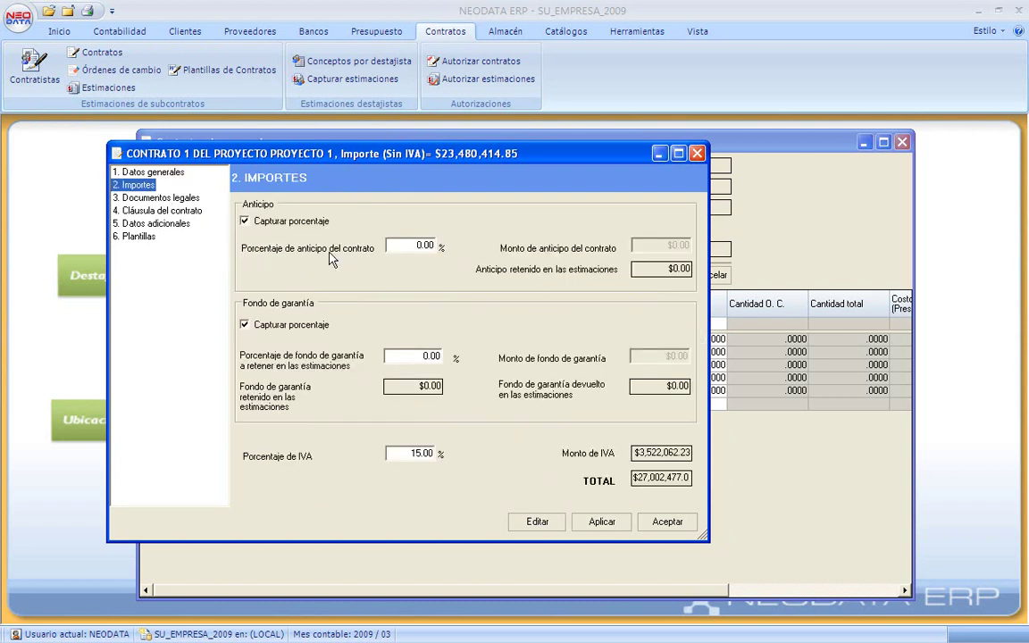
click(250, 220)
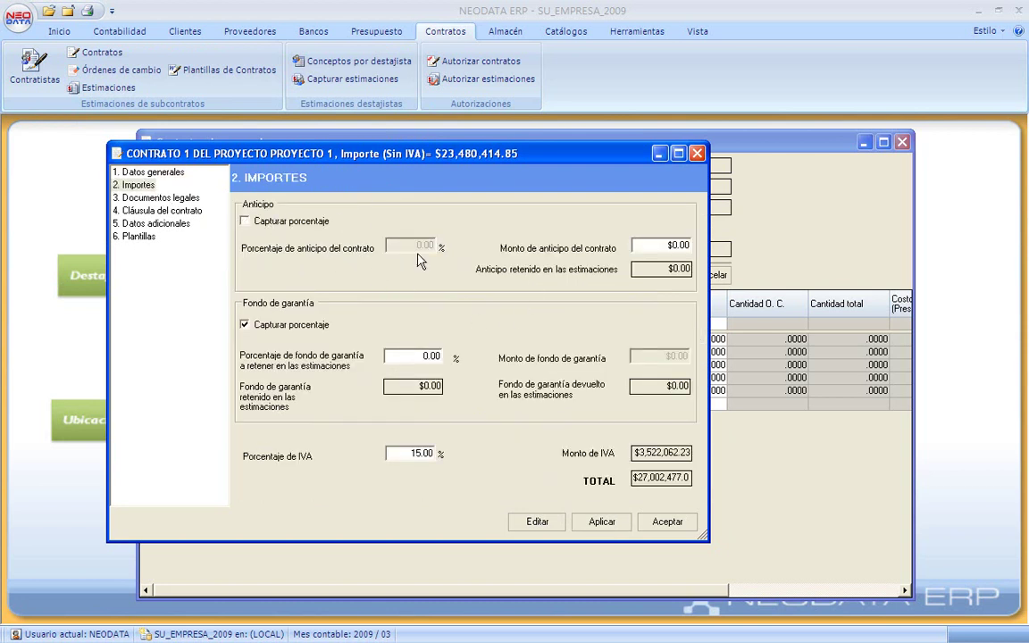
click(308, 225)
click(404, 244)
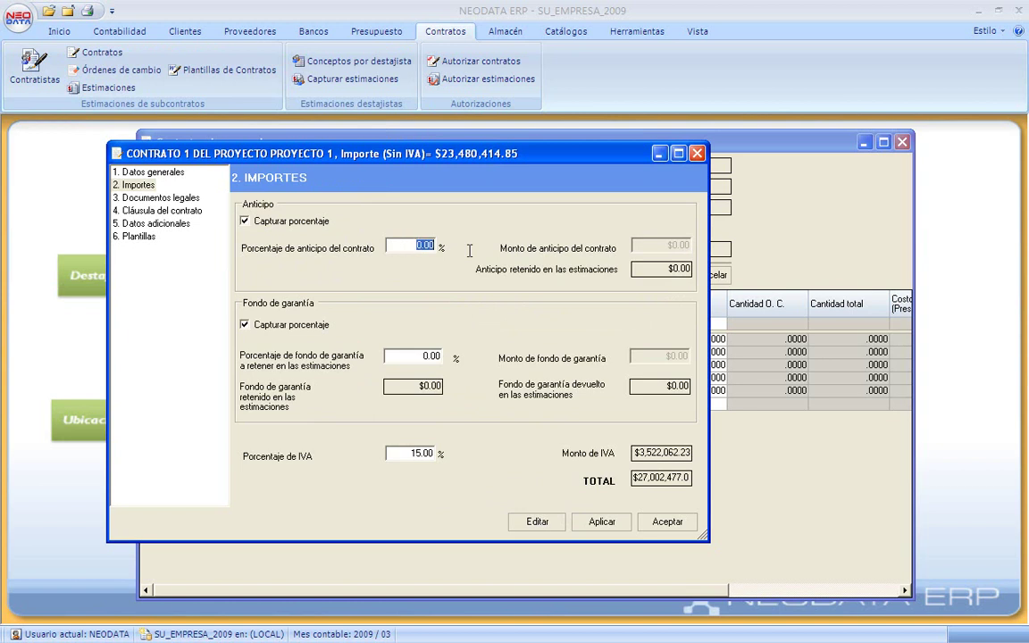
text(30)
key(Tab)
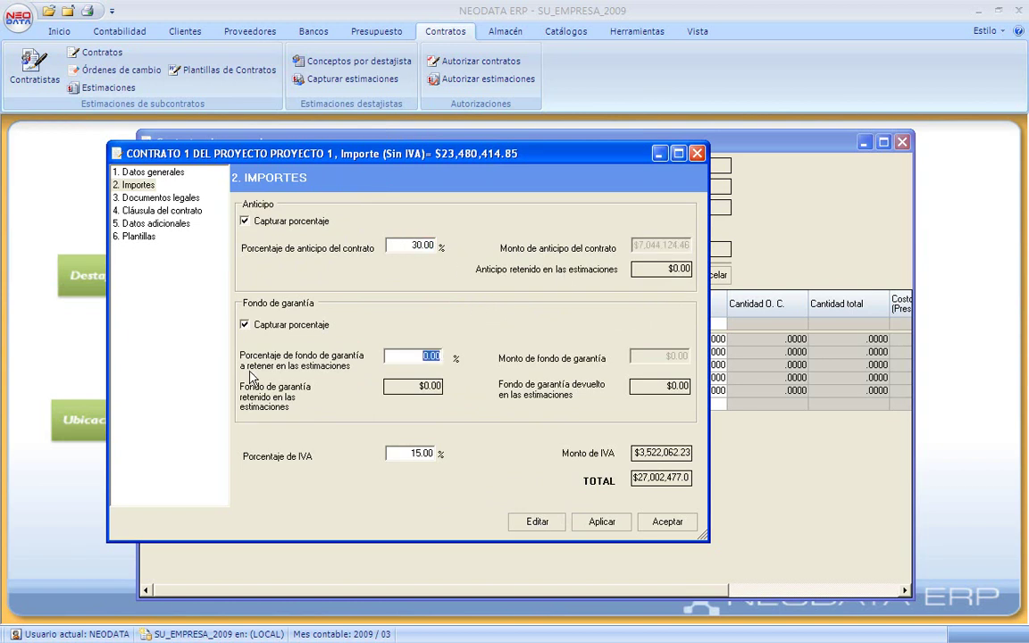
text(5)
key(Tab)
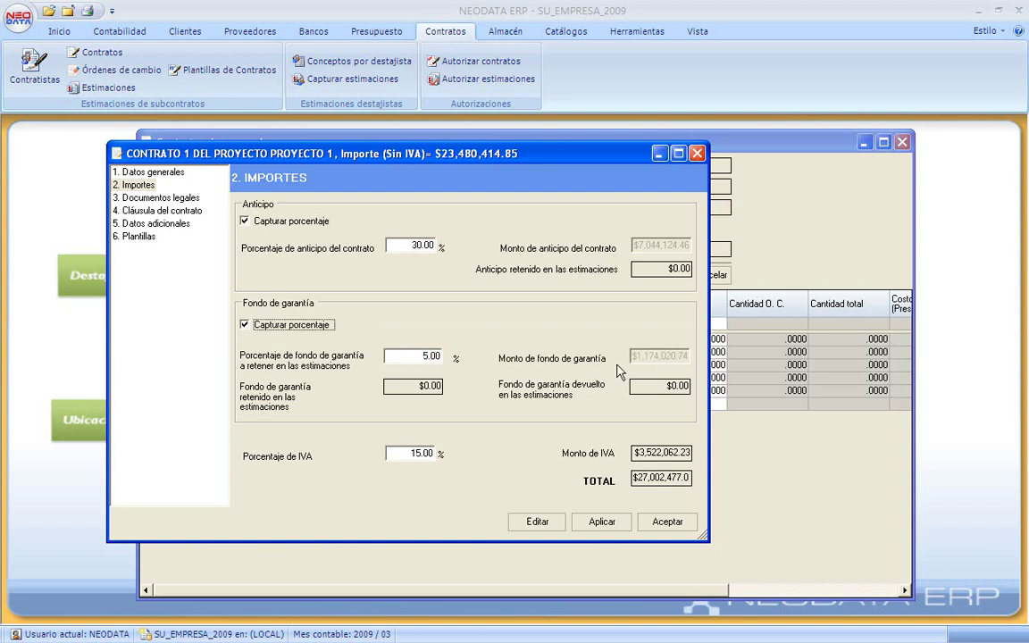
click(402, 455)
drag(402, 455, 449, 465)
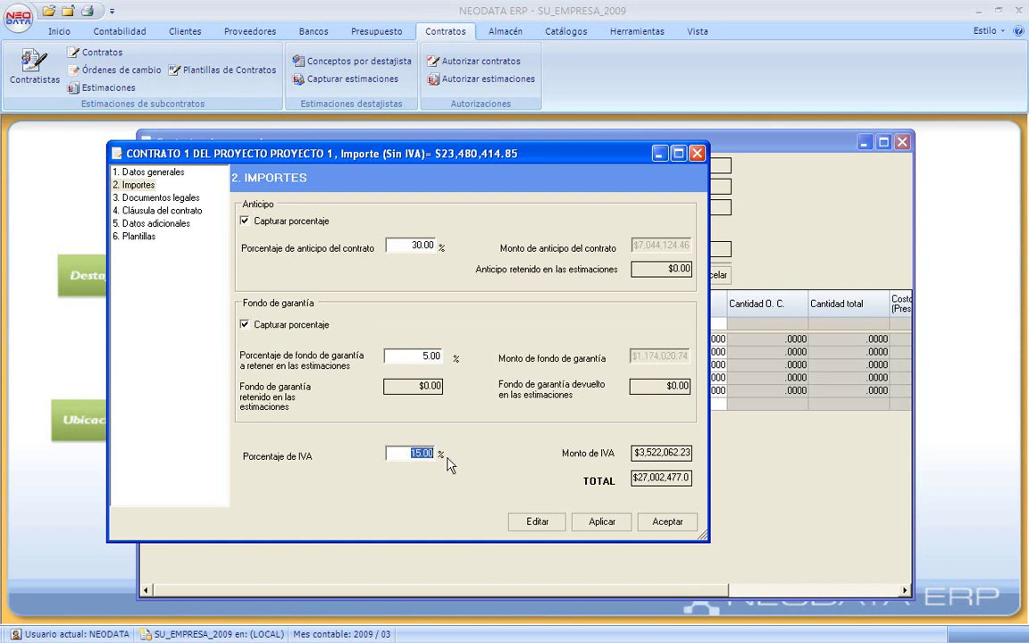
click(601, 521)
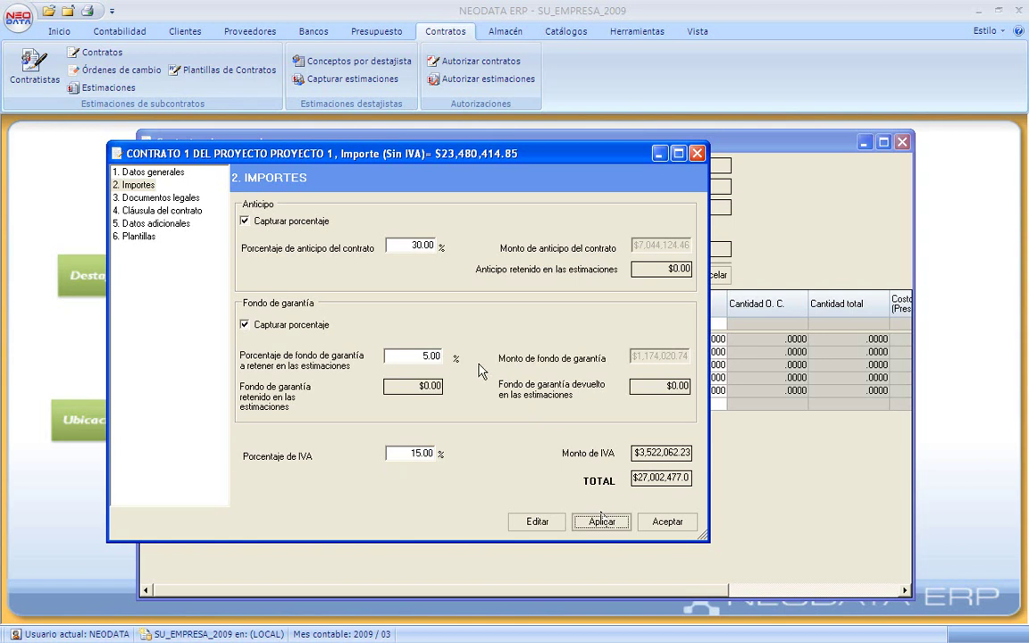
Step: Enter 1234 as the legal document folio and 54332 as the advance bond (fianza de anticipo) in the legal documents section
click(189, 200)
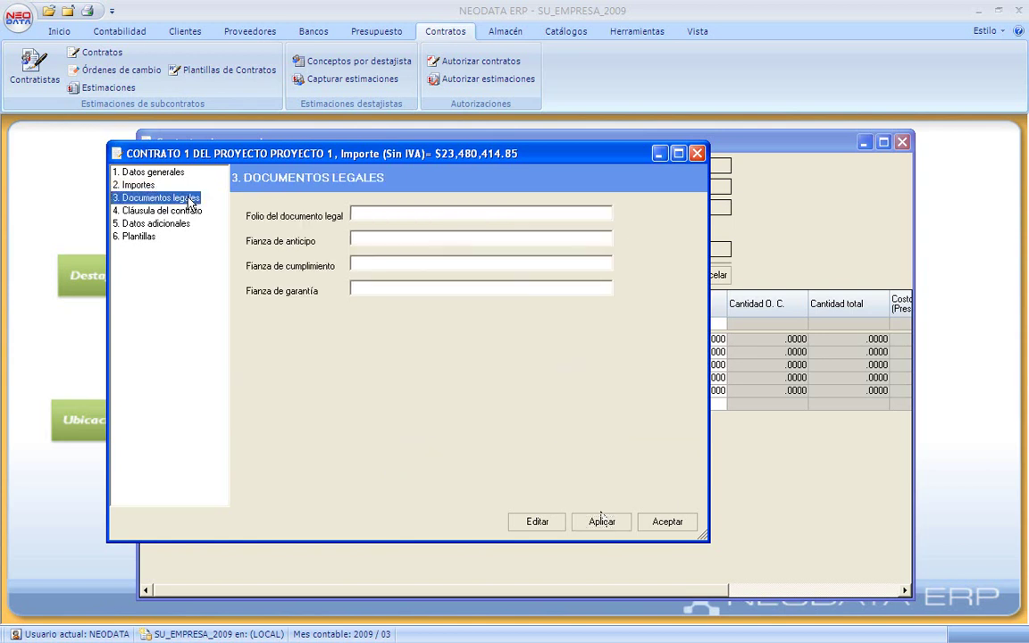
click(378, 215)
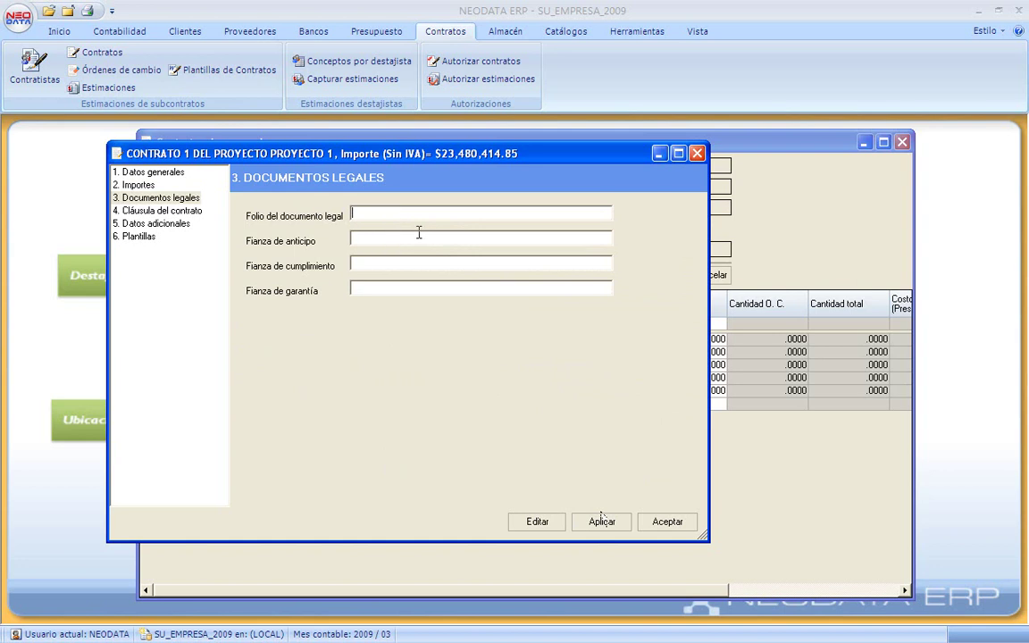
text(1234)
click(384, 238)
text(54332)
Step: Examine the contract's clauses, additional data and document template sections
click(181, 214)
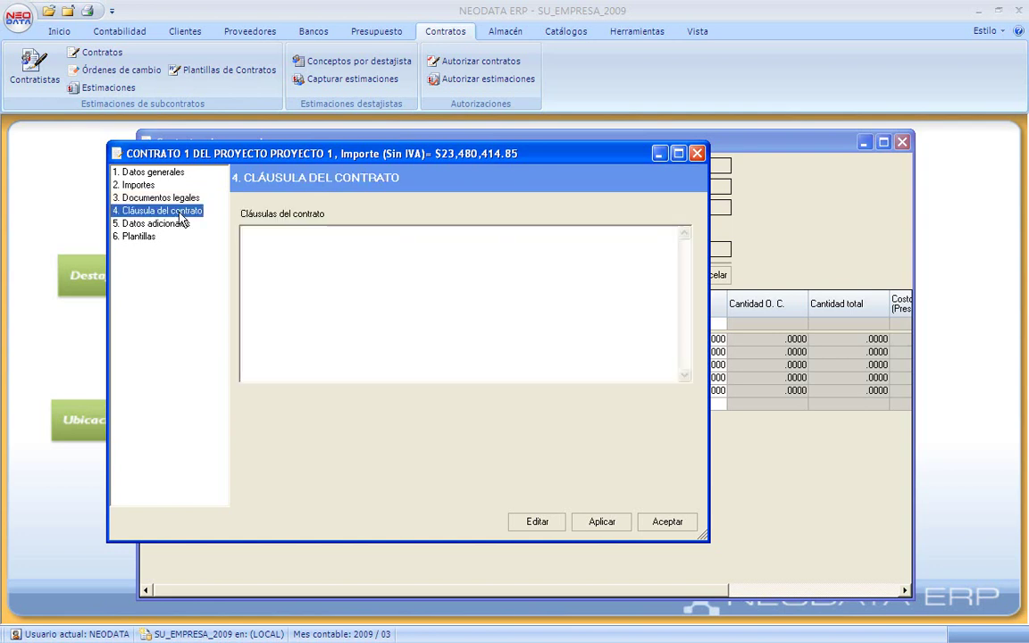
click(268, 241)
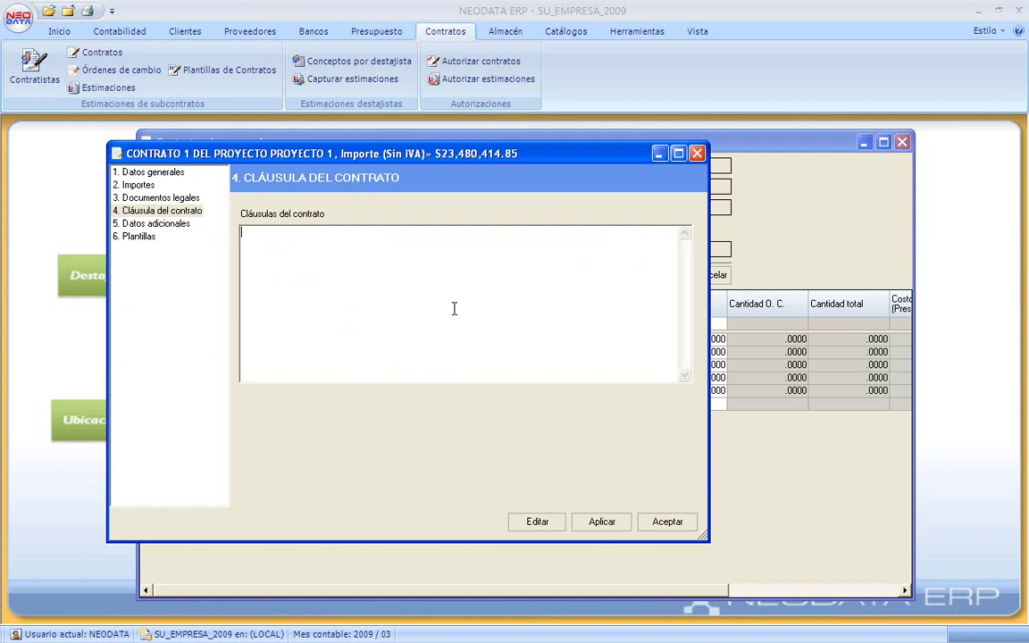
click(174, 225)
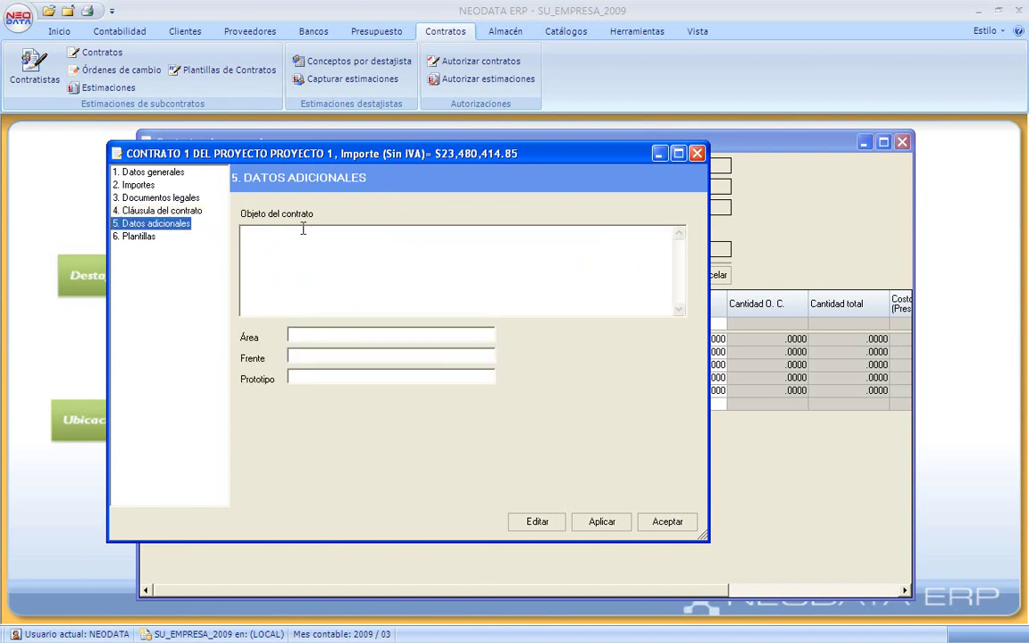
click(381, 242)
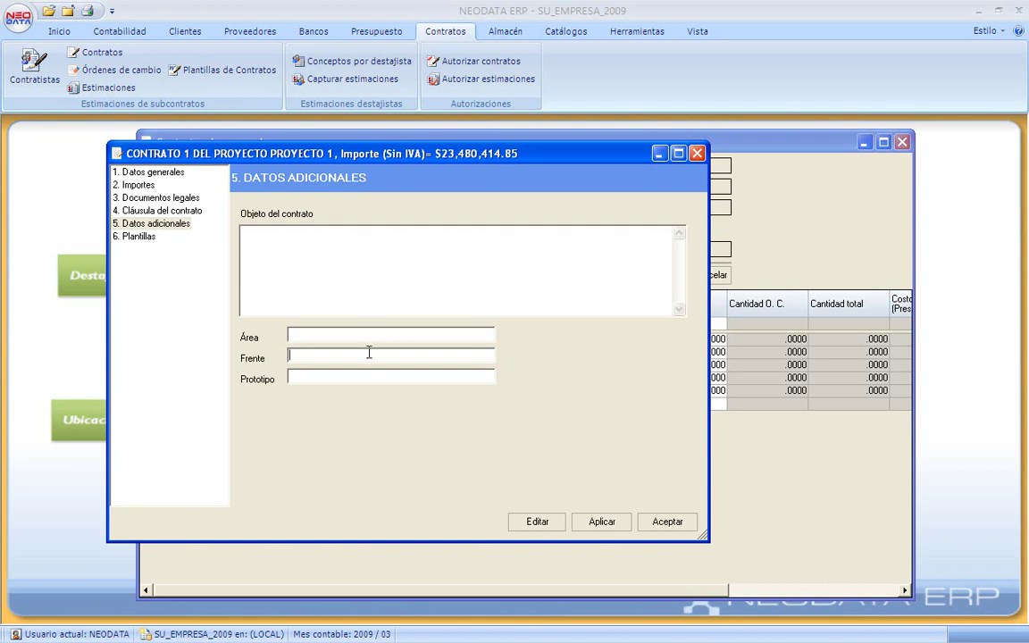
click(143, 239)
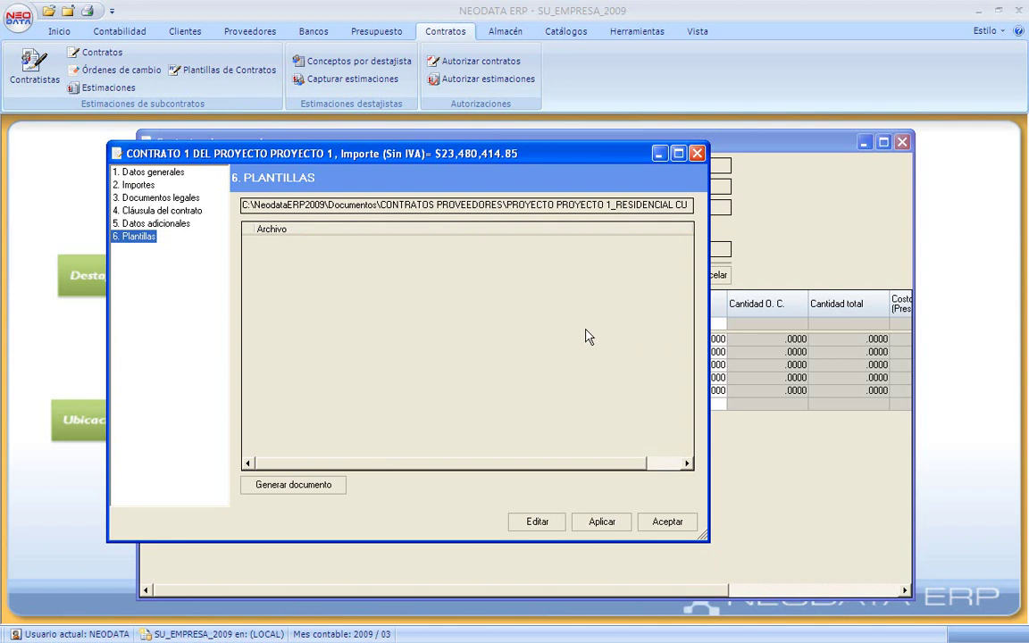
Step: Apply and accept the complementary data, and close the supplier contract
click(602, 523)
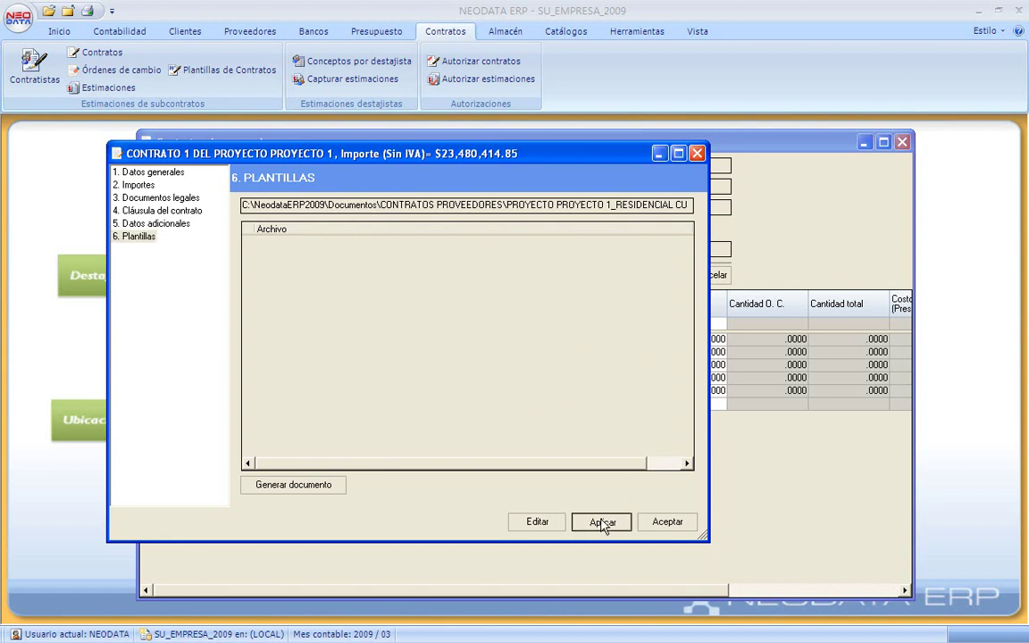
click(666, 525)
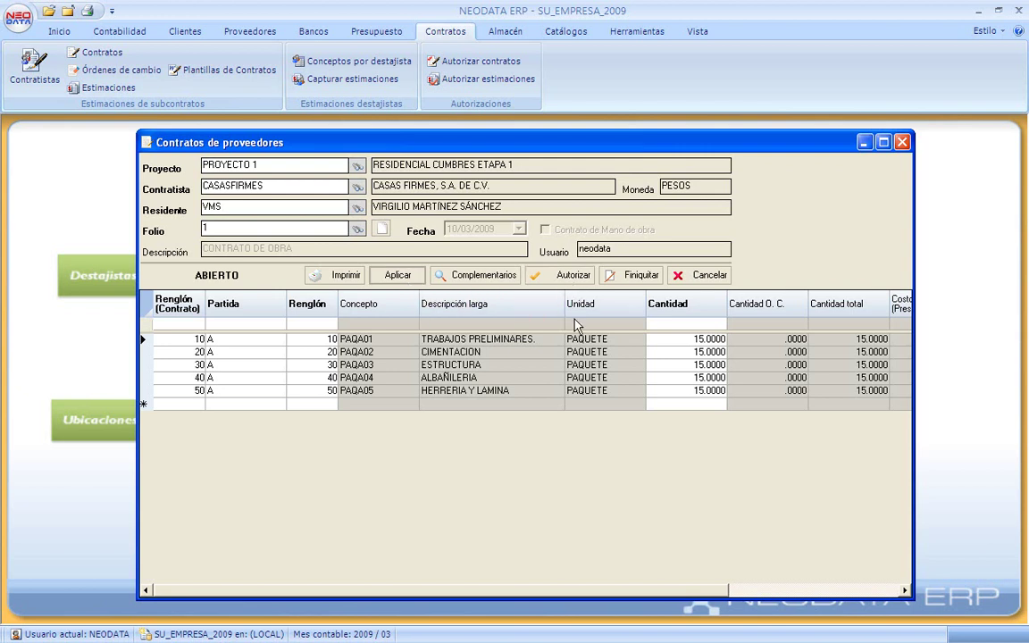
click(686, 404)
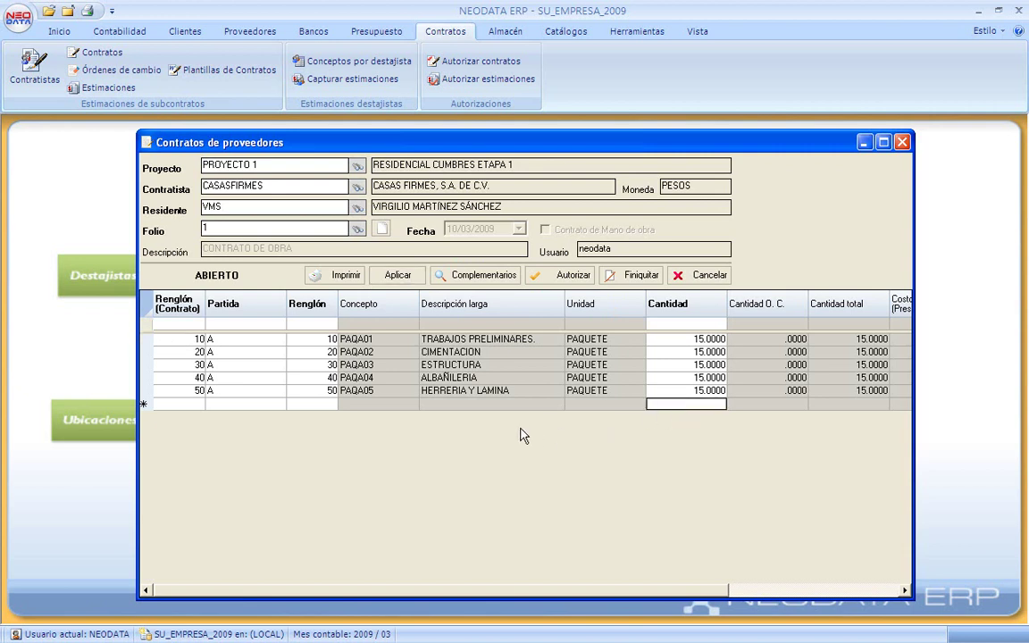
click(903, 142)
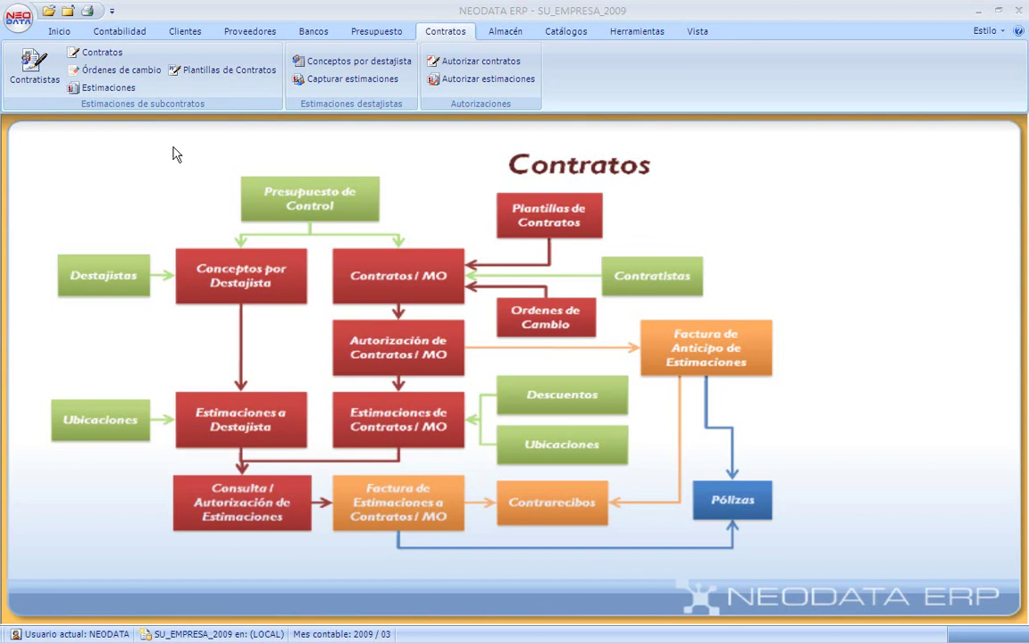
Step: Open the supplier contracts form and select PROYECTO 1, contractor ARPE and resident VMS
click(100, 55)
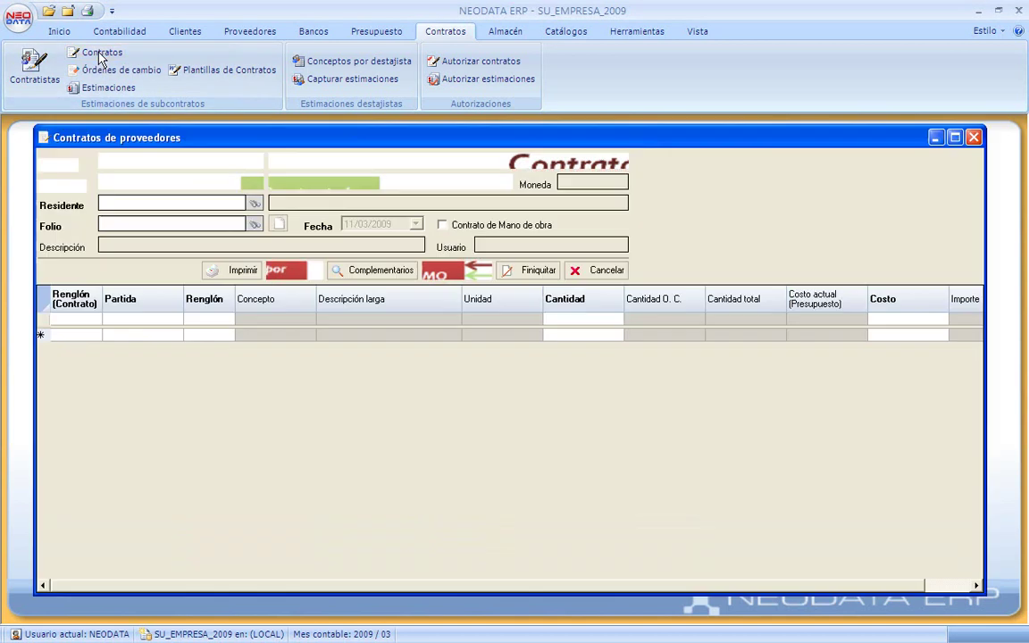
click(255, 161)
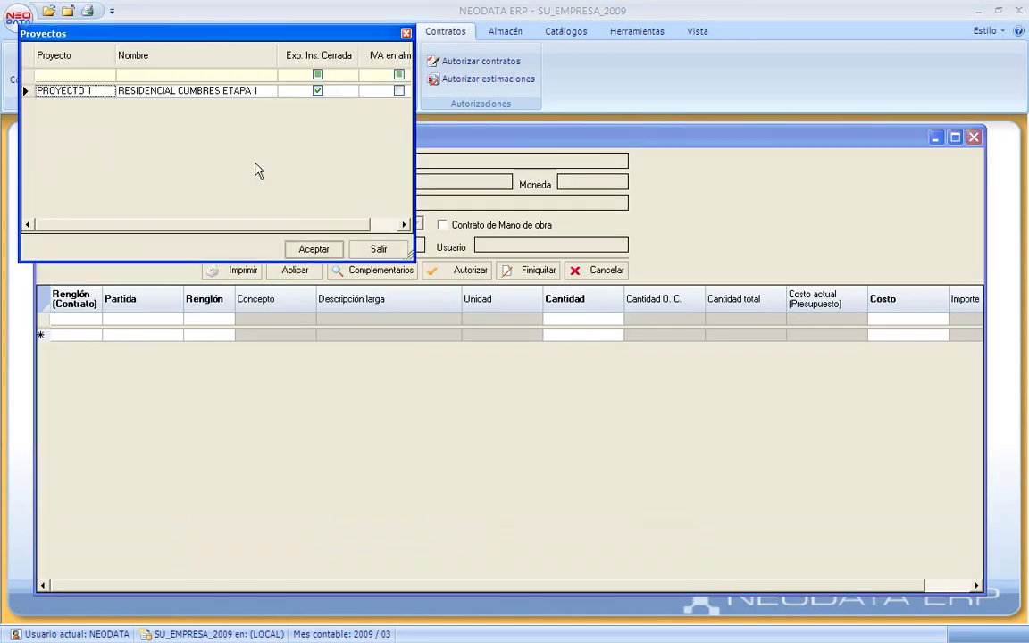
double_click(183, 91)
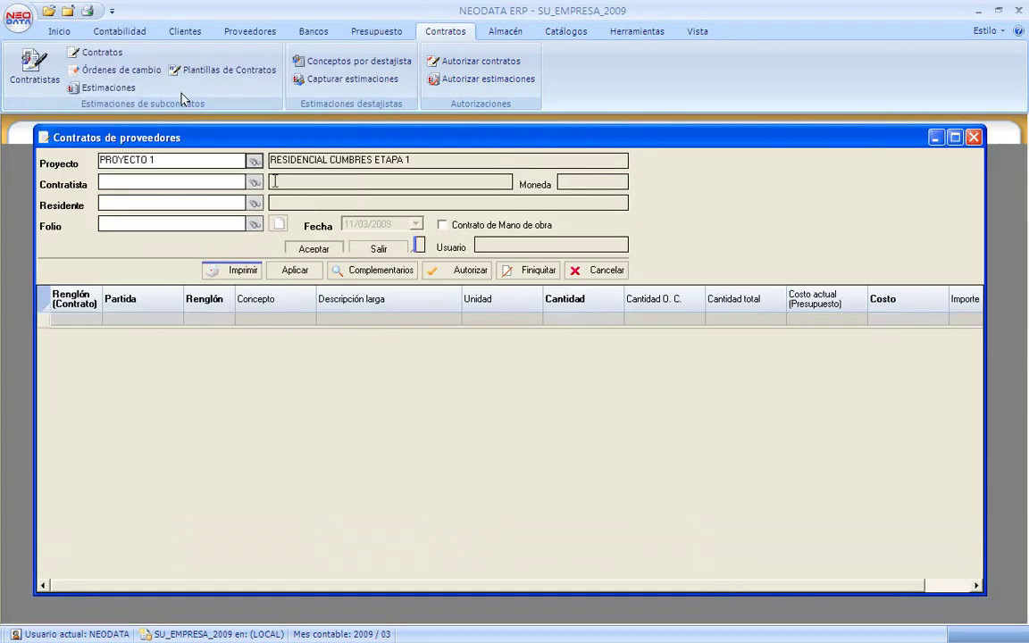
click(255, 185)
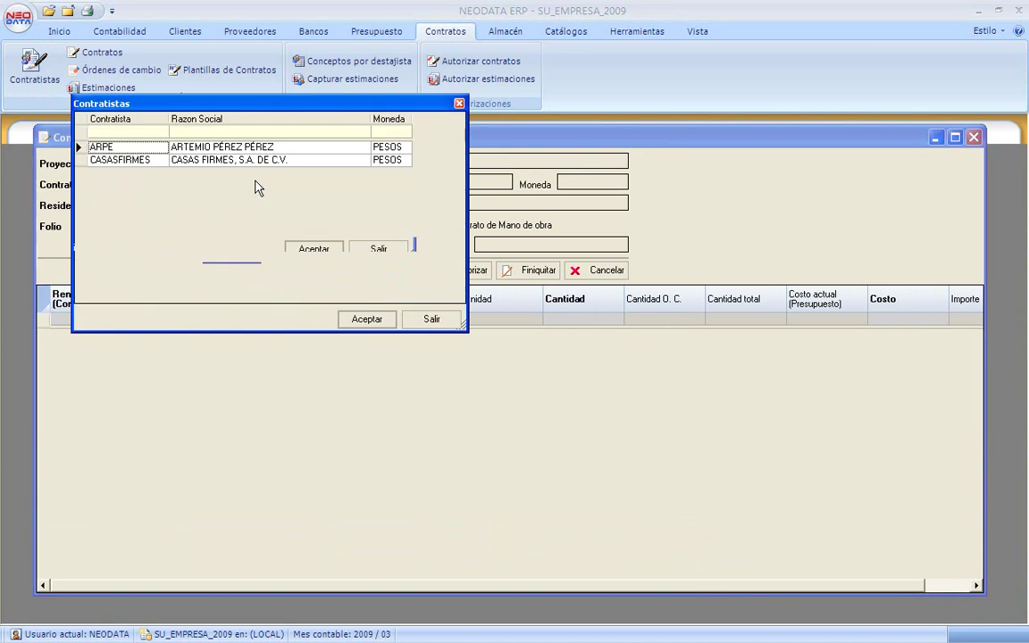
double_click(190, 148)
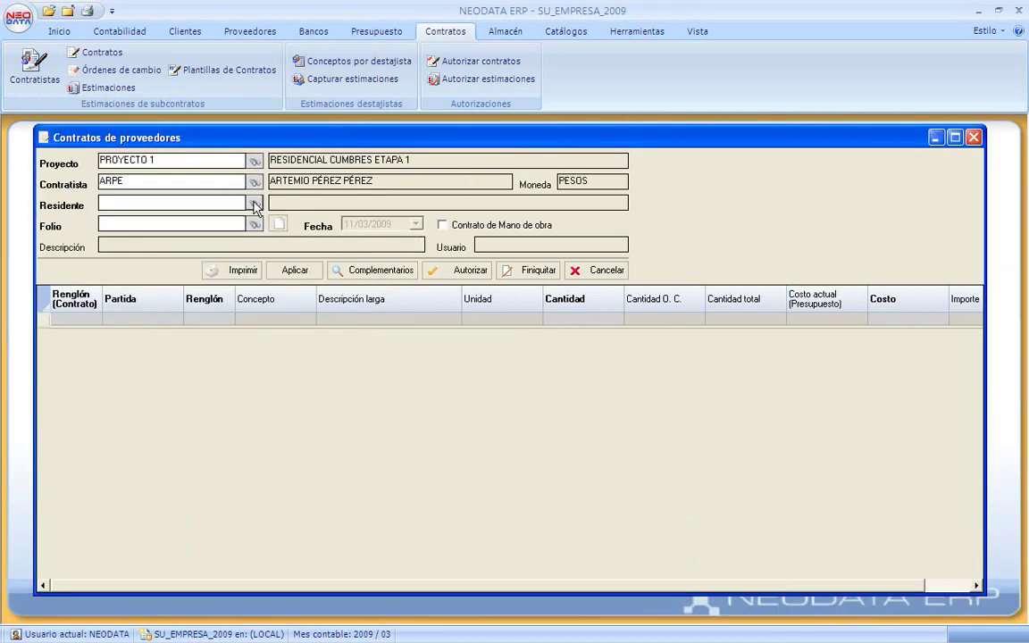
click(254, 203)
double_click(233, 104)
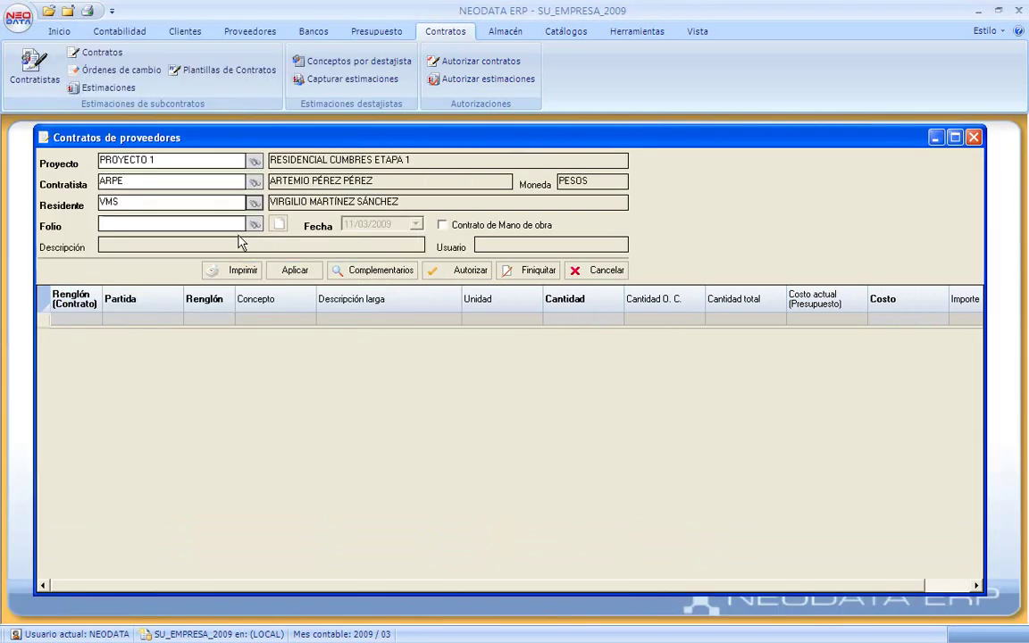
Step: Create and save a new labour contract (Contrato de Mano de obra) dated 10/03/2009 with the description SUBCONTRATO DE MANO DE OBRA
click(279, 225)
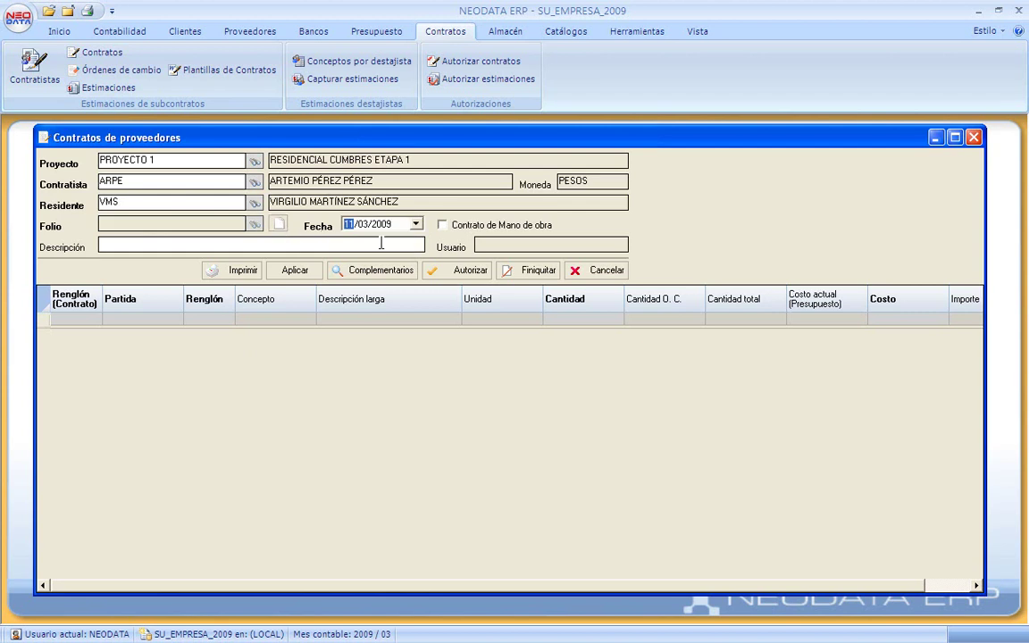
click(416, 224)
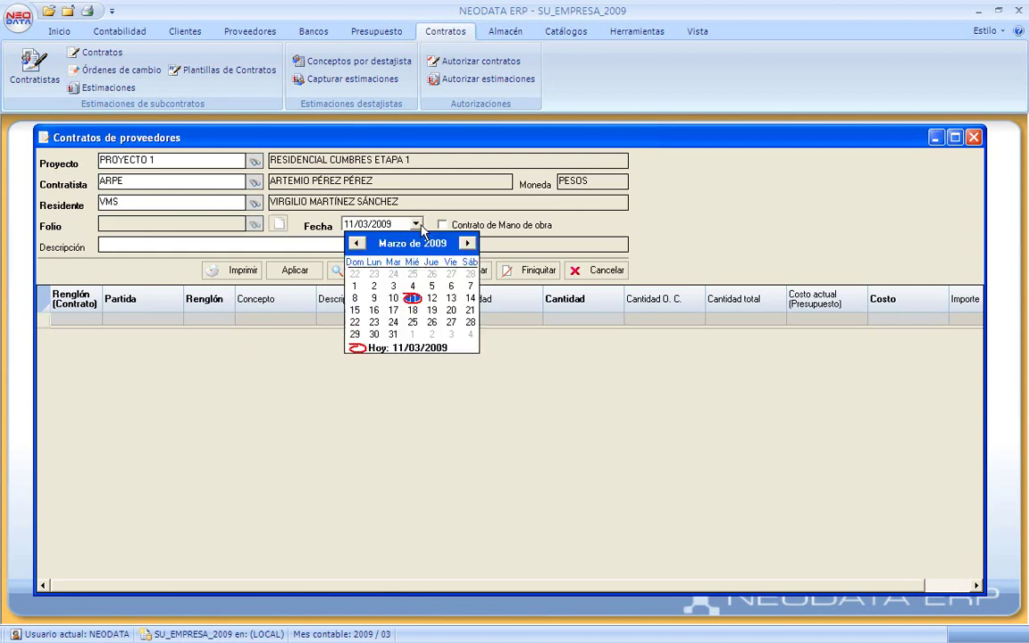
click(393, 297)
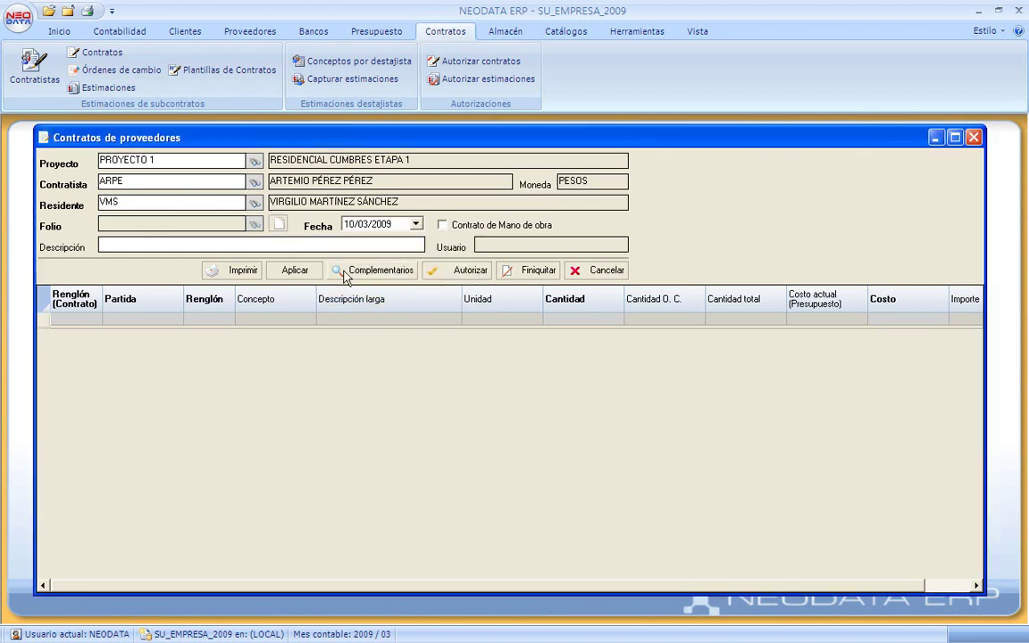
click(304, 245)
text(SUBCONTRATO DE MA)
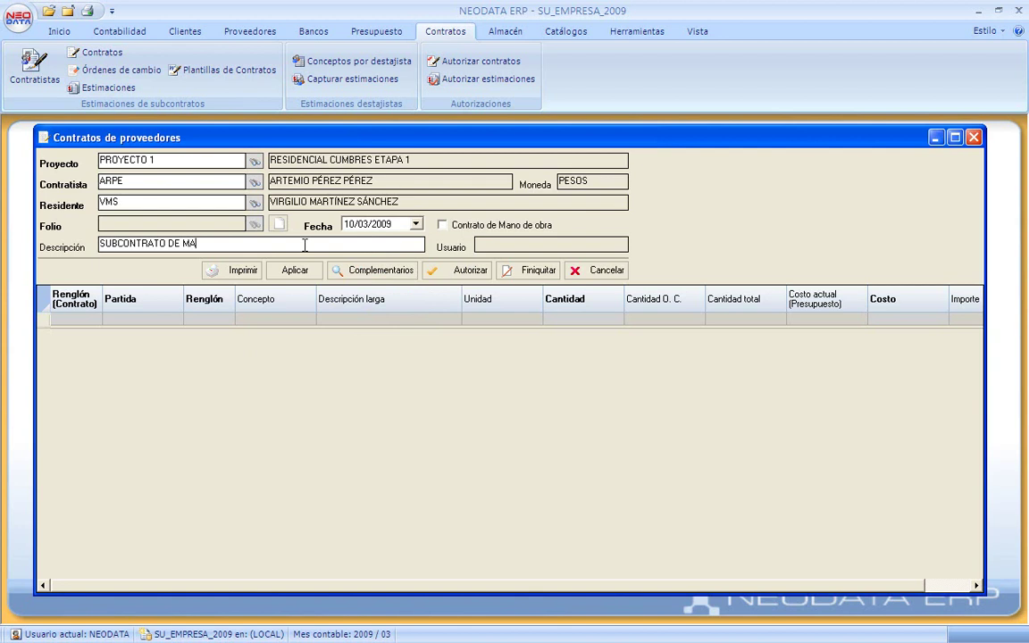
text(NO DE OBRA)
click(297, 270)
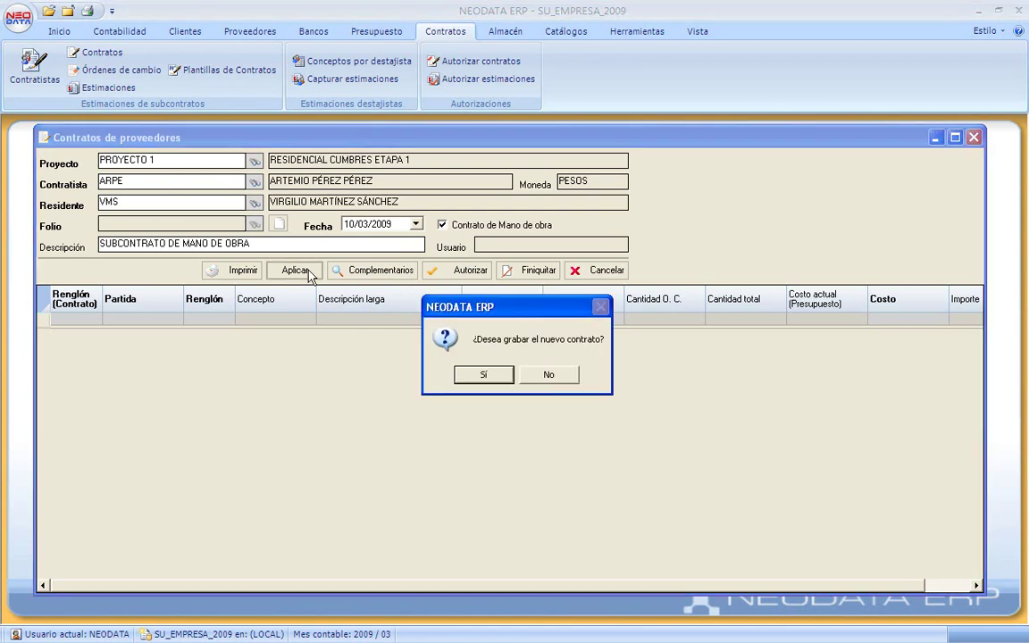
click(483, 375)
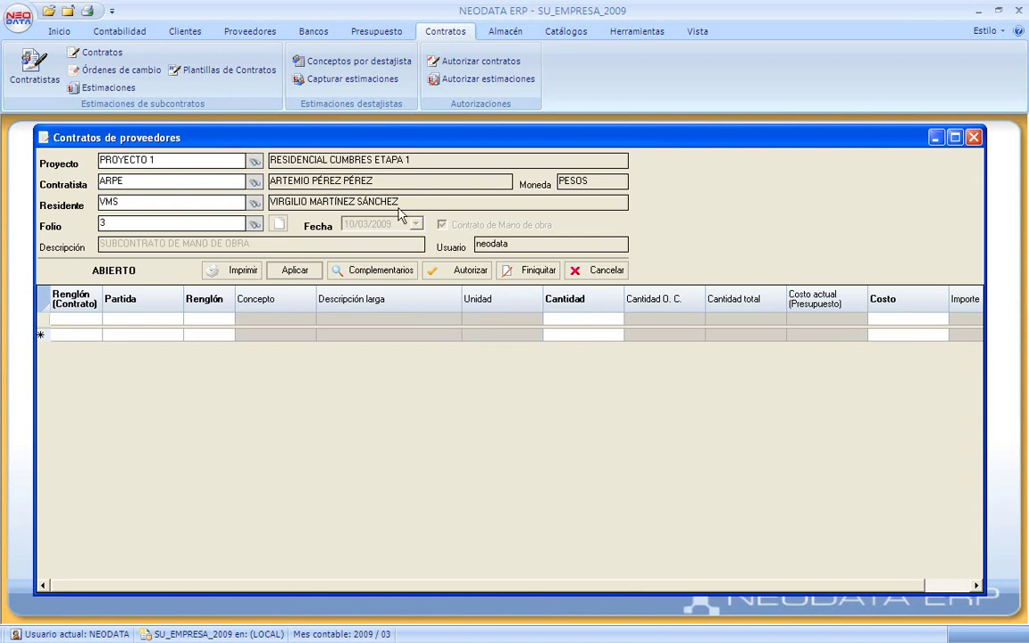
Step: Add the five partida B concepts, PAQB01 through PAQB05, from the concept catalogue as contract lines
click(224, 335)
click(225, 336)
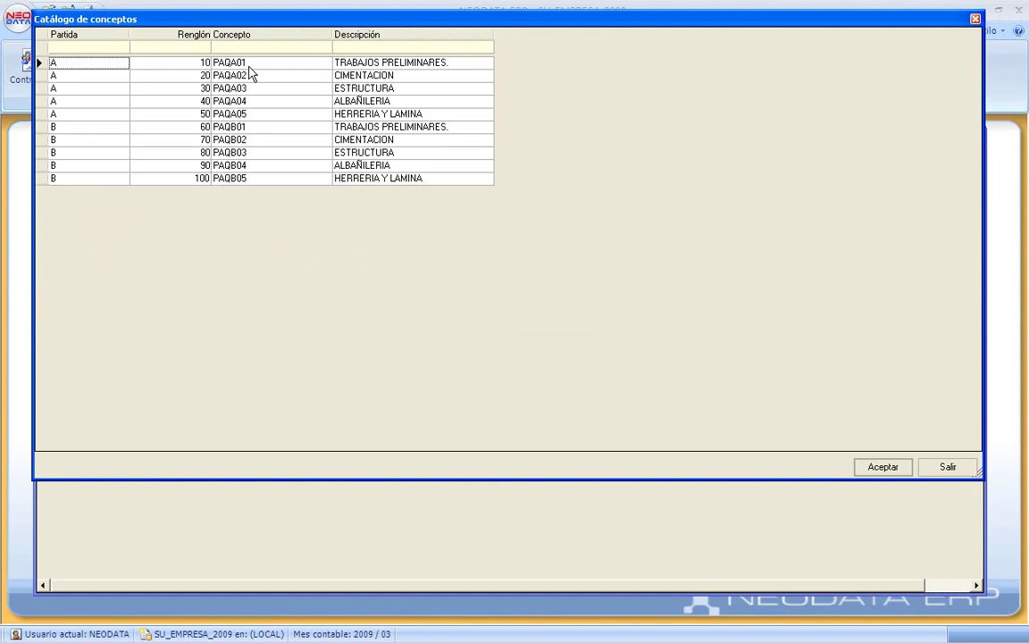
double_click(216, 114)
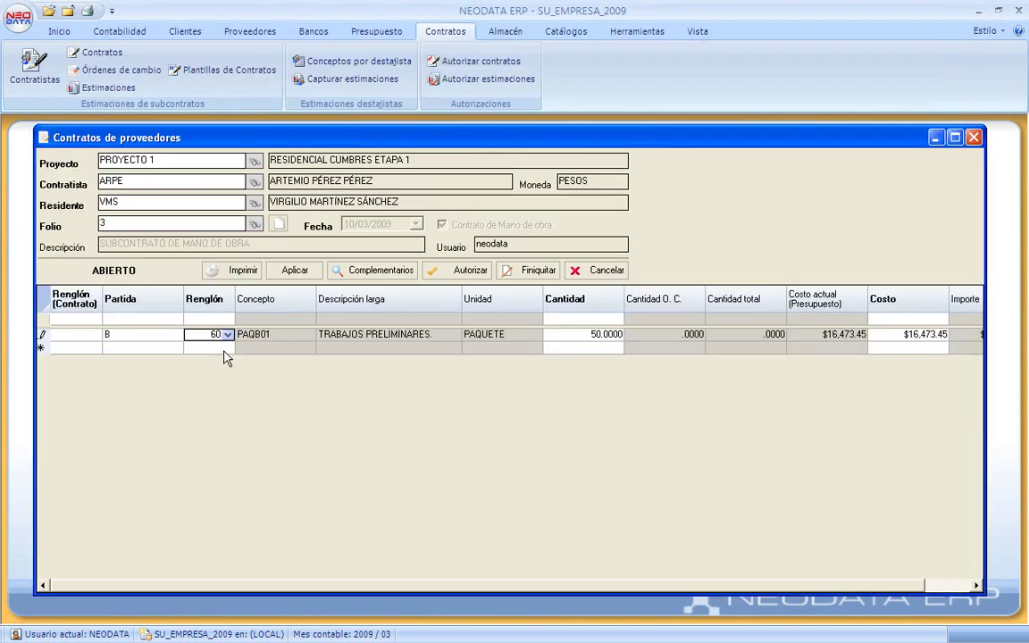
click(223, 350)
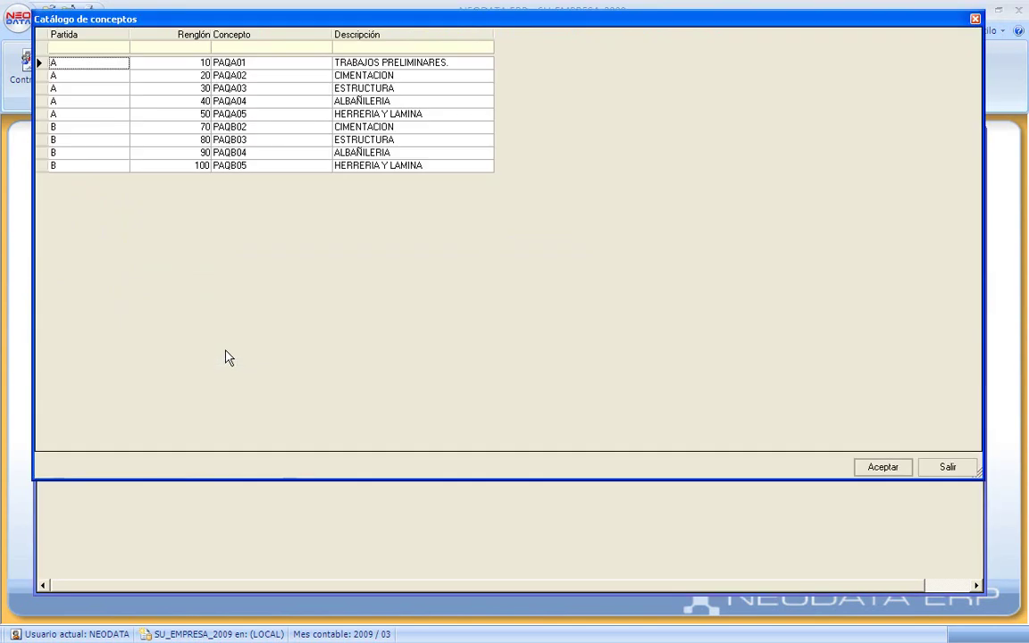
double_click(204, 136)
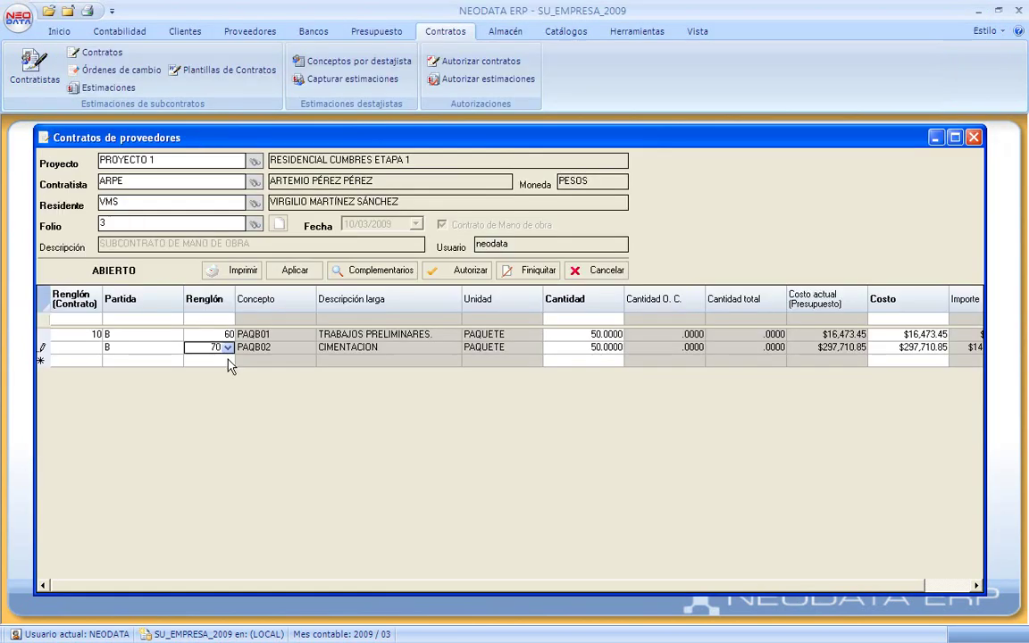
click(228, 362)
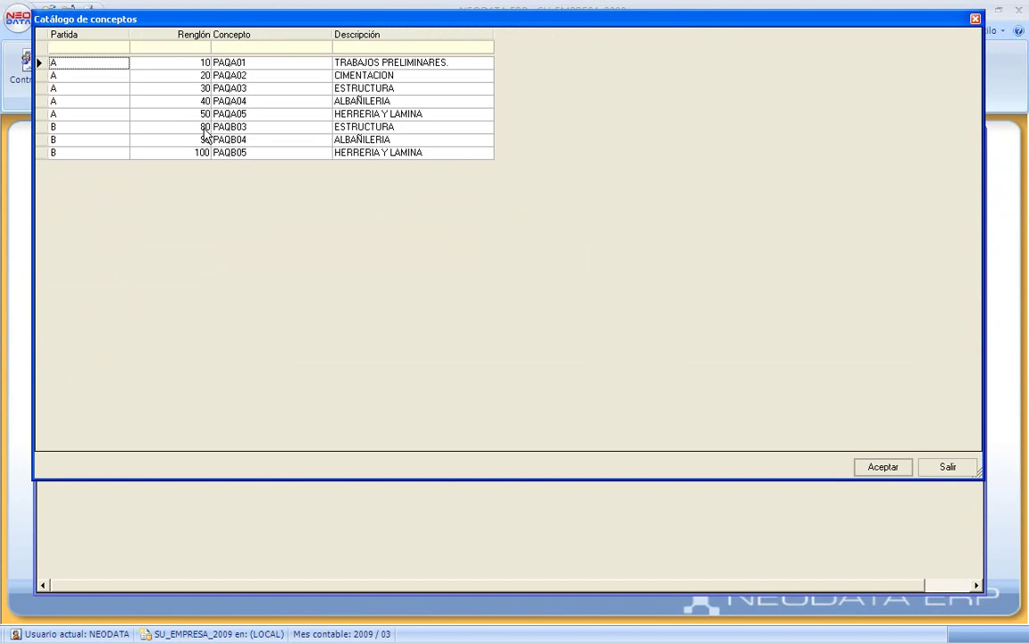
double_click(205, 129)
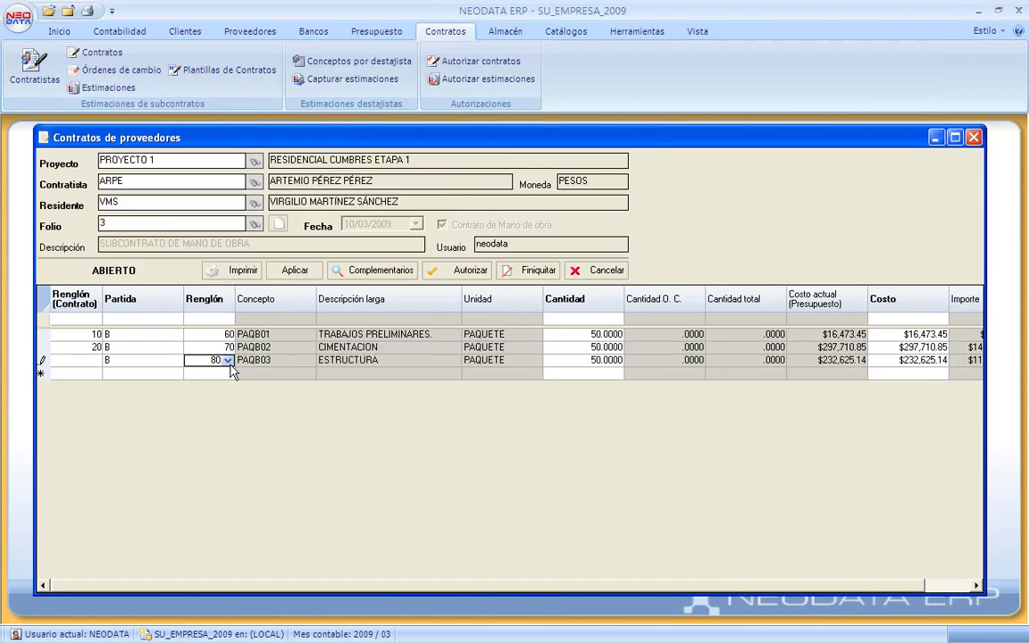
click(228, 373)
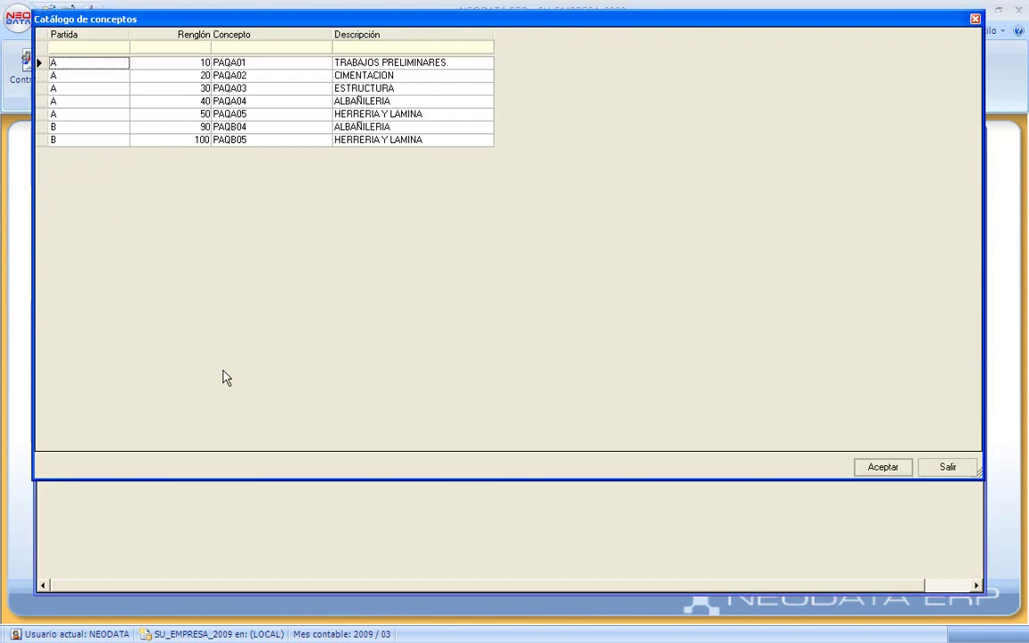
double_click(201, 129)
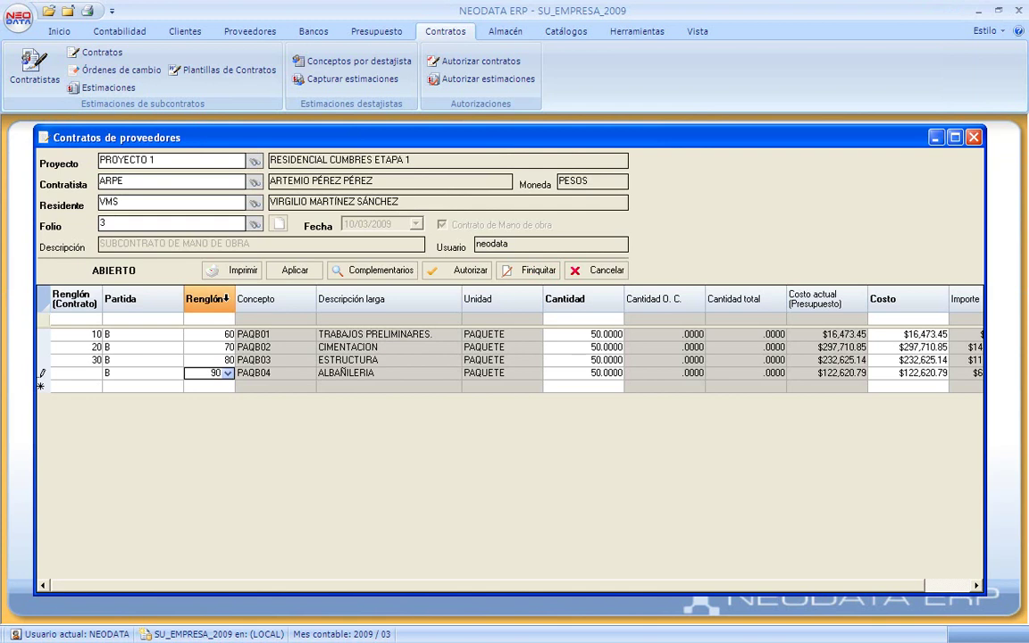
click(223, 395)
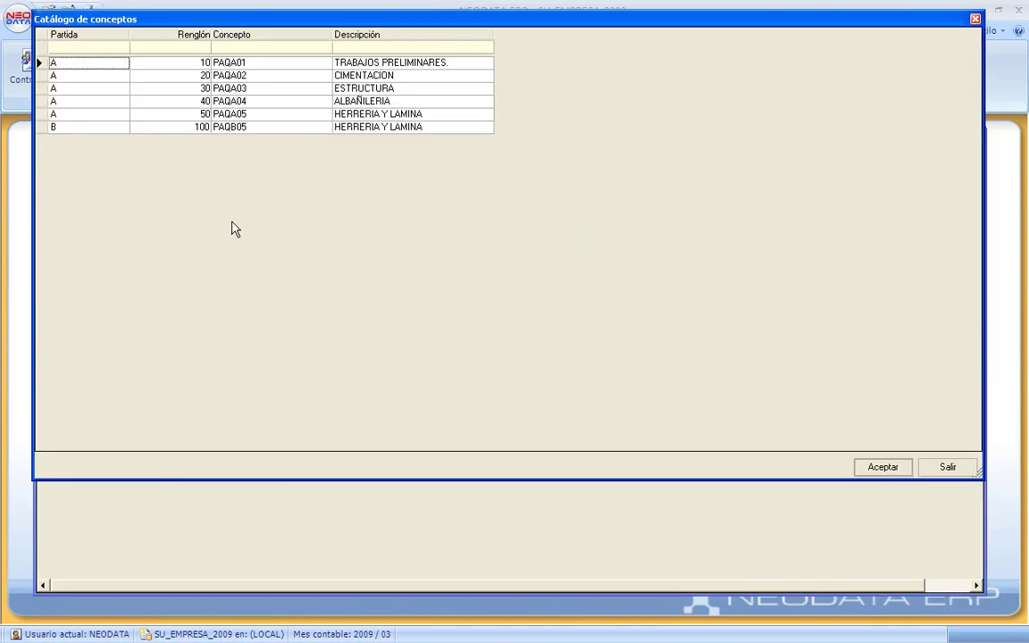
click(215, 129)
double_click(215, 129)
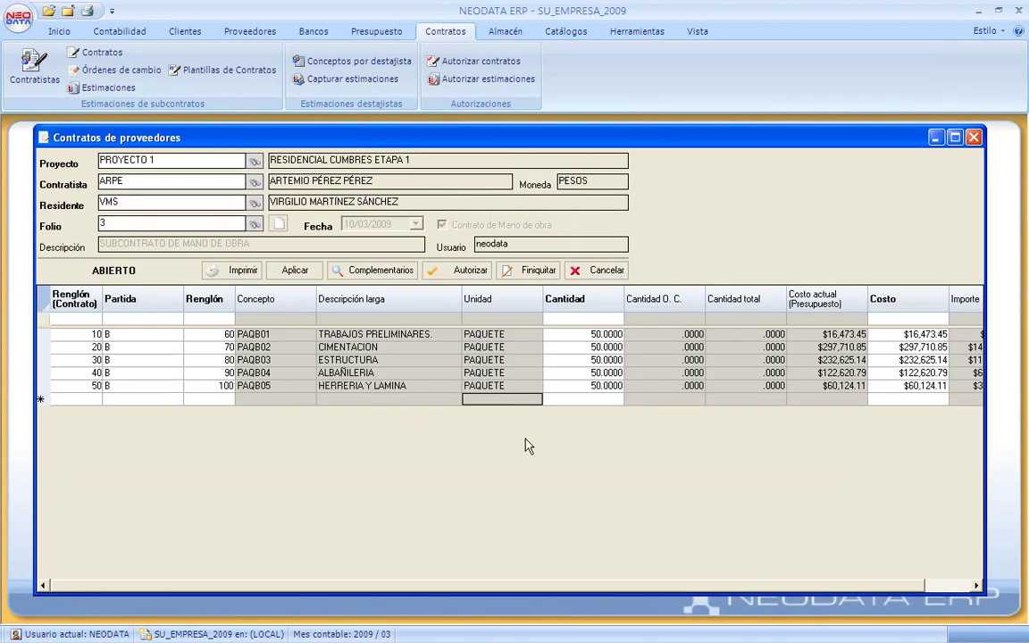
Step: Examine the quantities, costs and amounts of the five contract lines
key(Up)
key(Right)
key(Right)
key(Right)
key(Right)
key(Right)
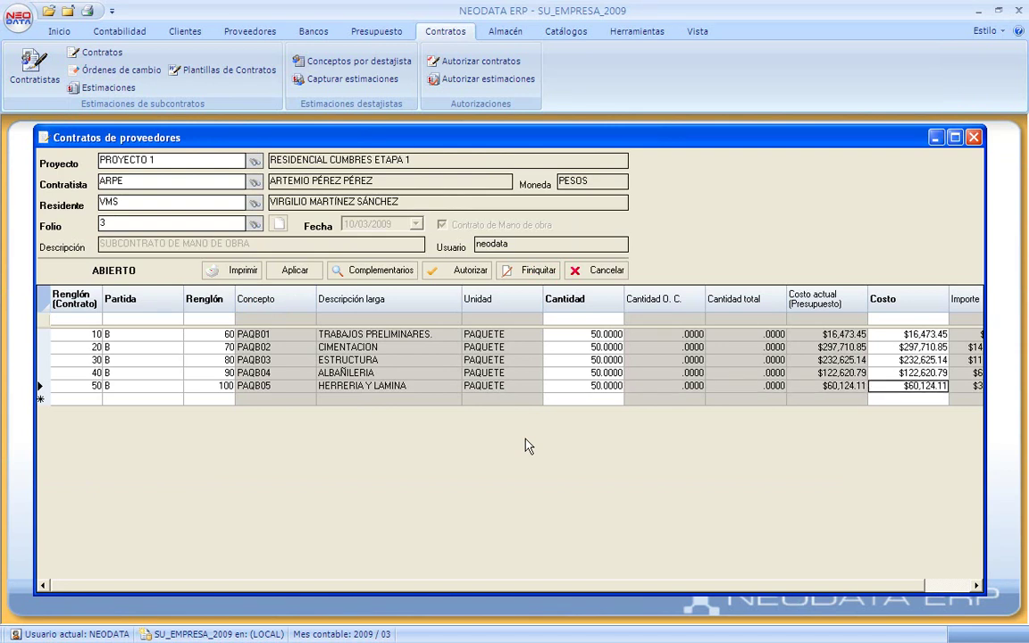
key(Up)
key(Up)
key(Up)
key(Up)
key(Down)
key(Down)
key(Down)
key(Down)
key(Down)
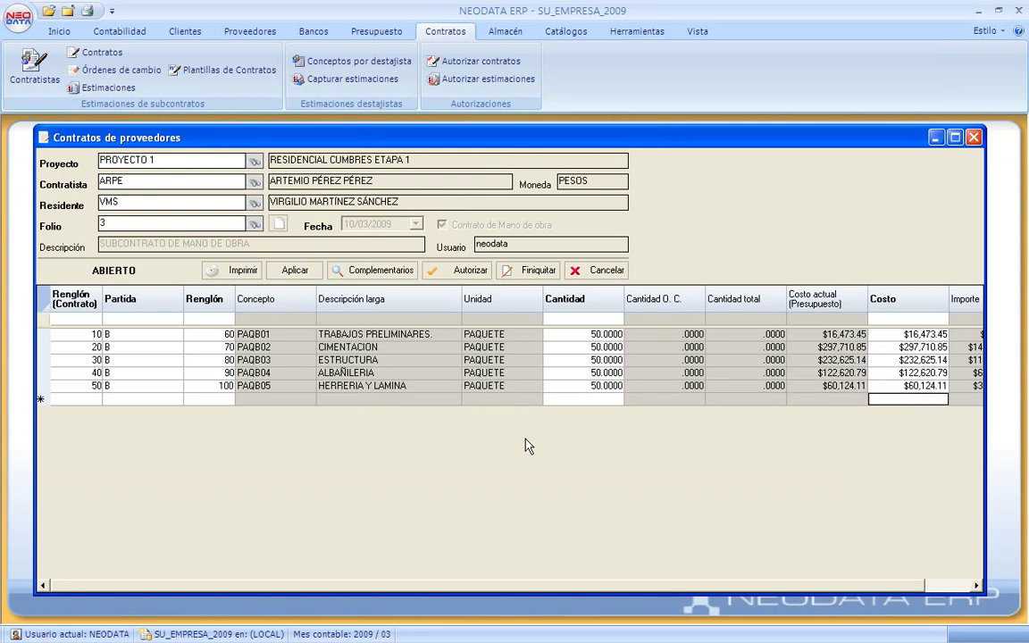
key(Right)
key(Left)
key(Left)
key(Left)
key(Left)
key(Left)
key(Left)
key(Left)
key(Left)
key(Left)
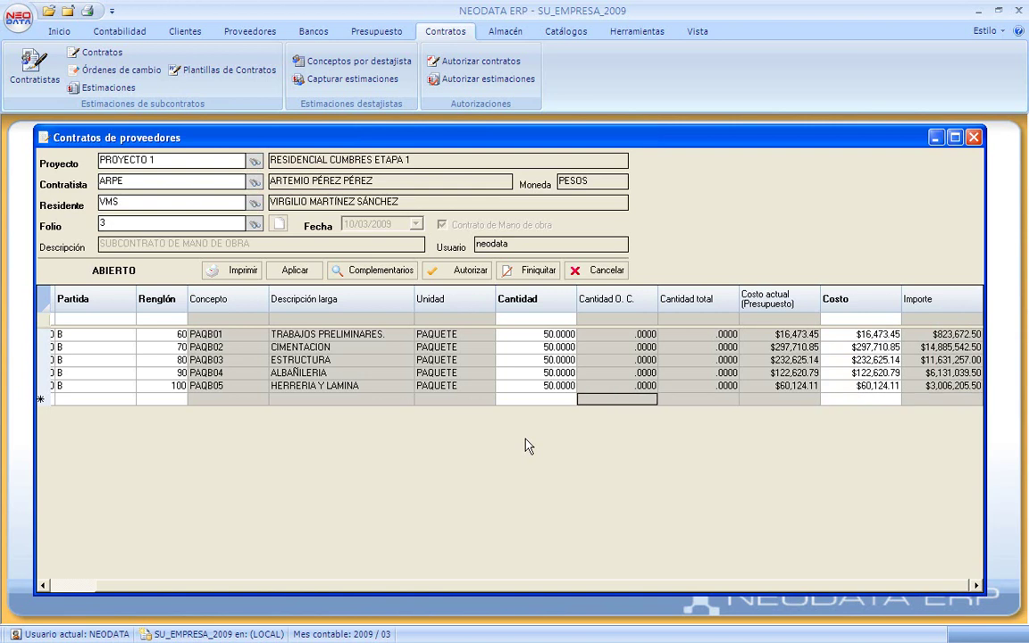
key(Left)
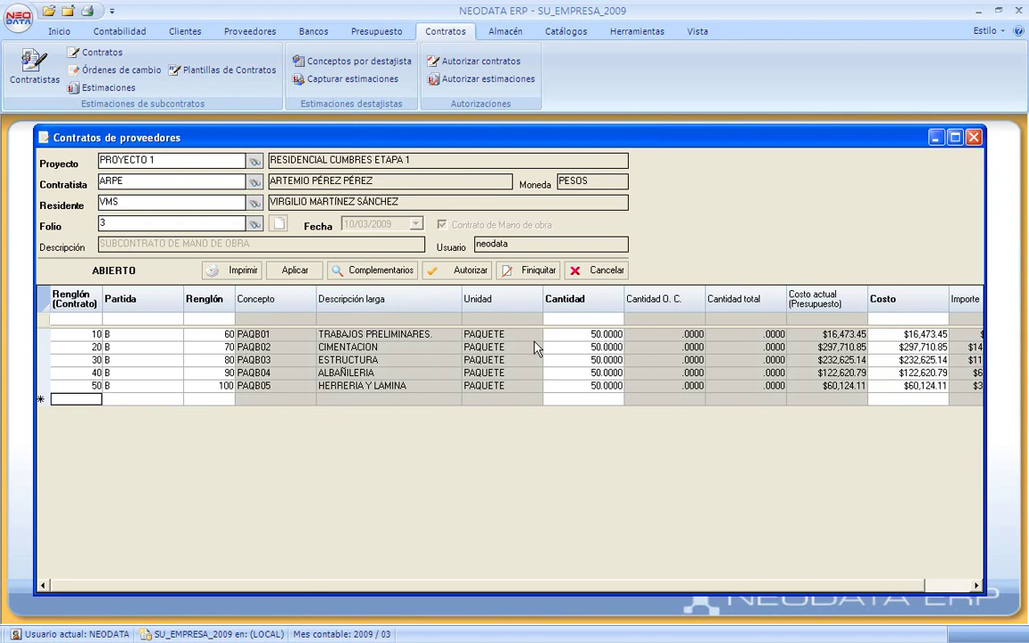
Step: Set the quantity (Cantidad) of all five contract lines, PAQB01 through PAQB05, to 25
click(585, 334)
text(25)
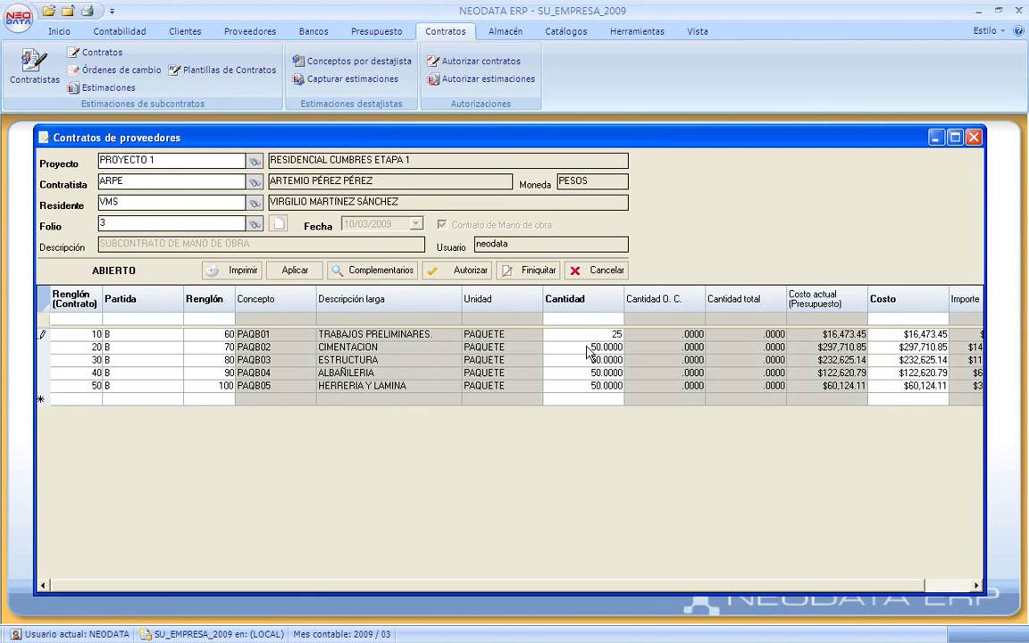
key(Return)
text(25)
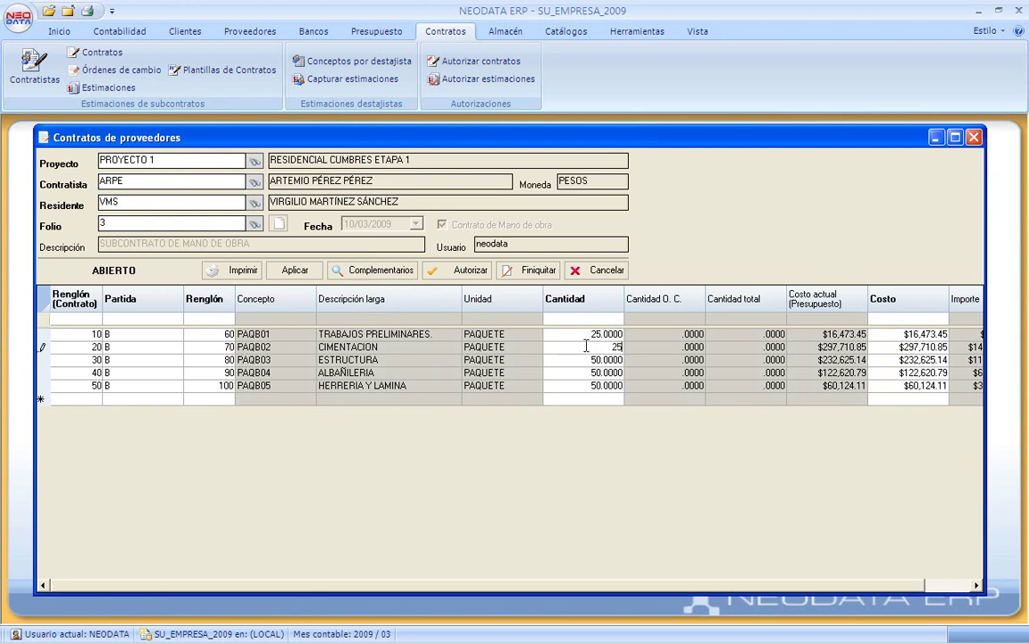
key(Return)
text(25)
key(Return)
text(2)
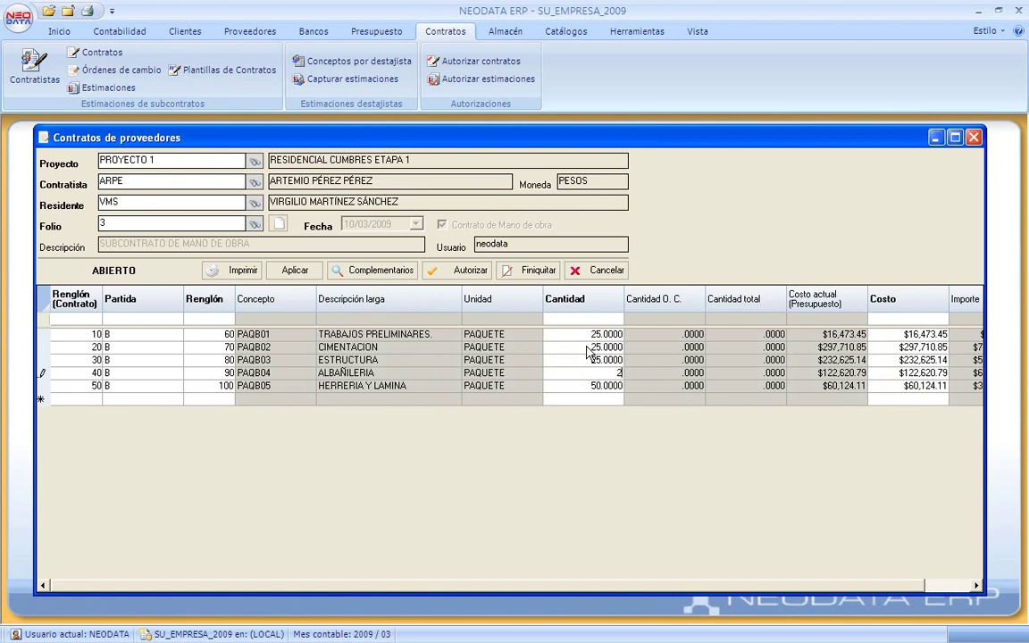
text(5)
key(Return)
text(25)
key(Return)
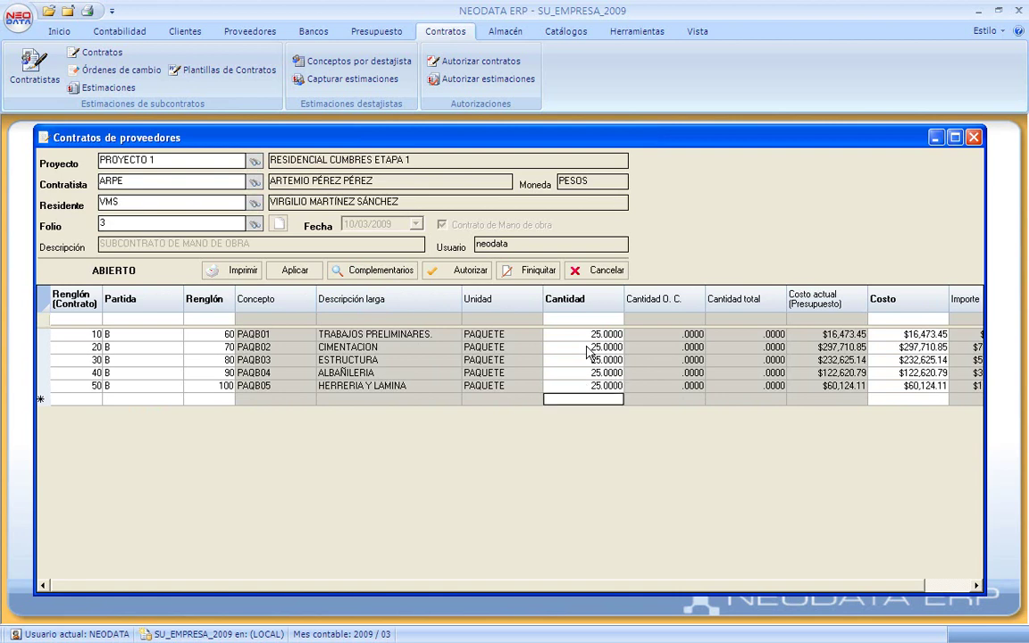
key(Left)
key(Left)
key(Left)
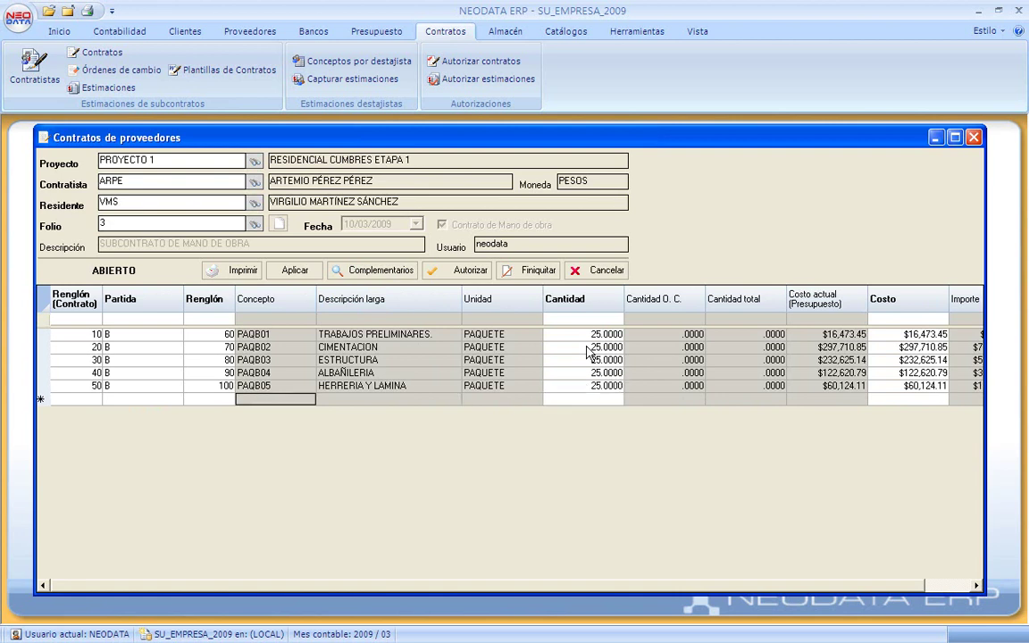
Step: Open the contract's complementary data and choose a new final date (Fecha final) in the general data
click(376, 273)
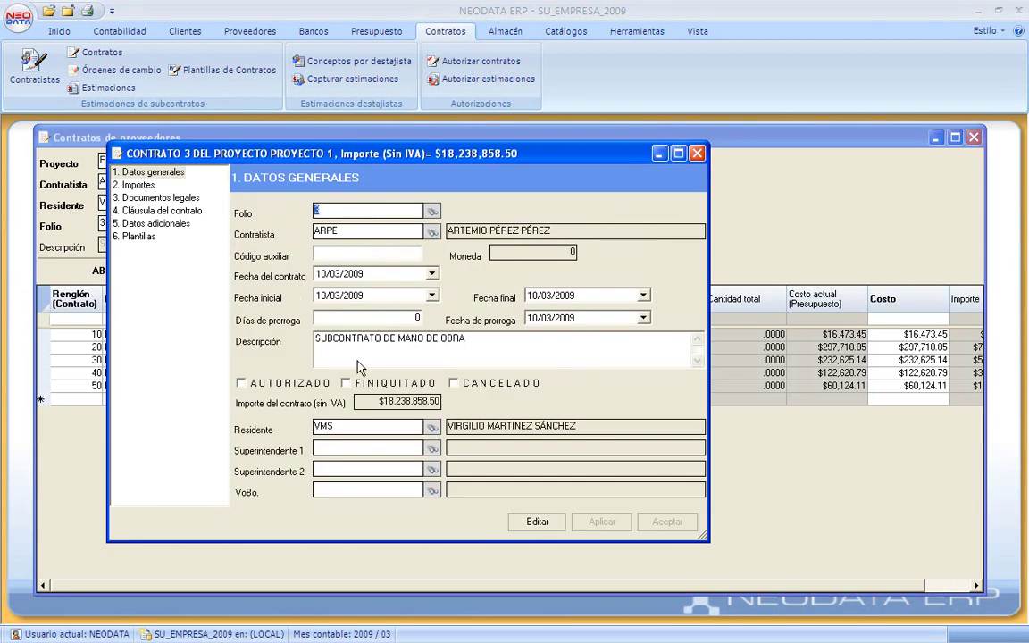
click(642, 296)
click(635, 406)
Step: Set the contract's advance (anticipo) percentage to 30 in the amounts section
click(141, 187)
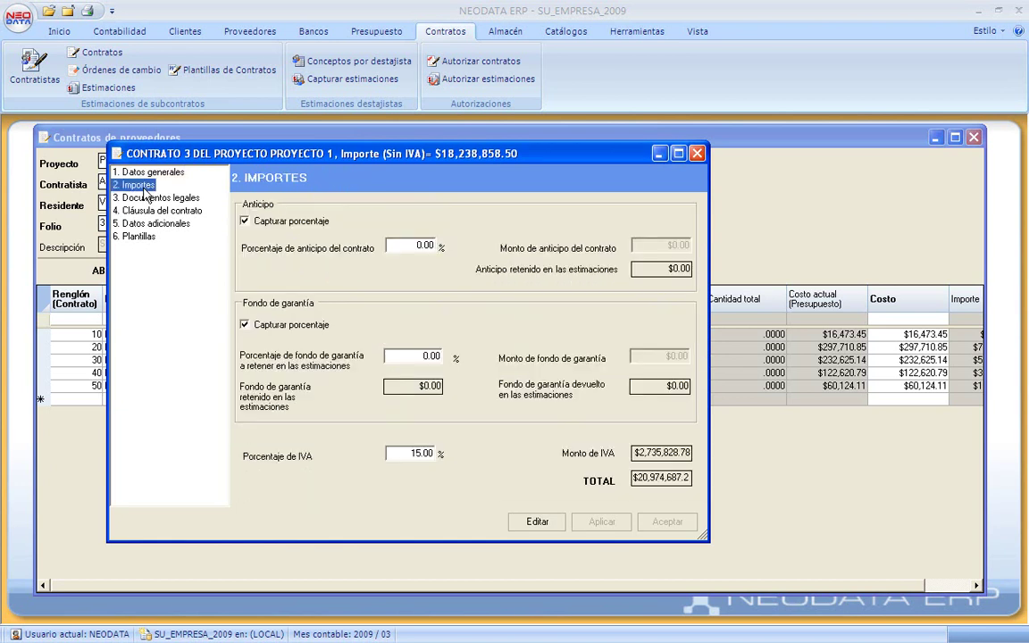
click(407, 246)
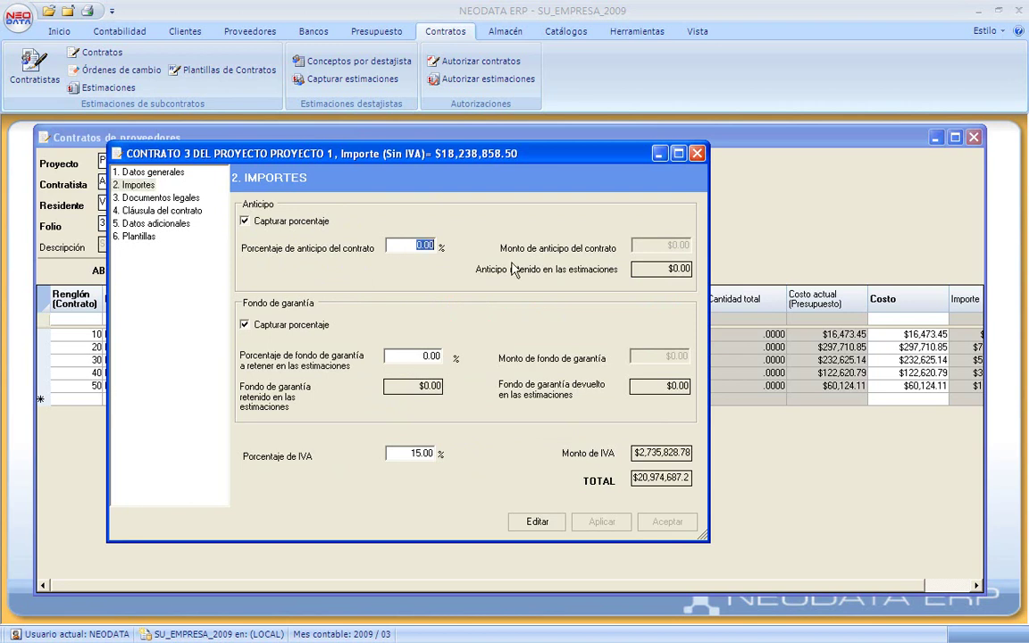
text(30)
key(Tab)
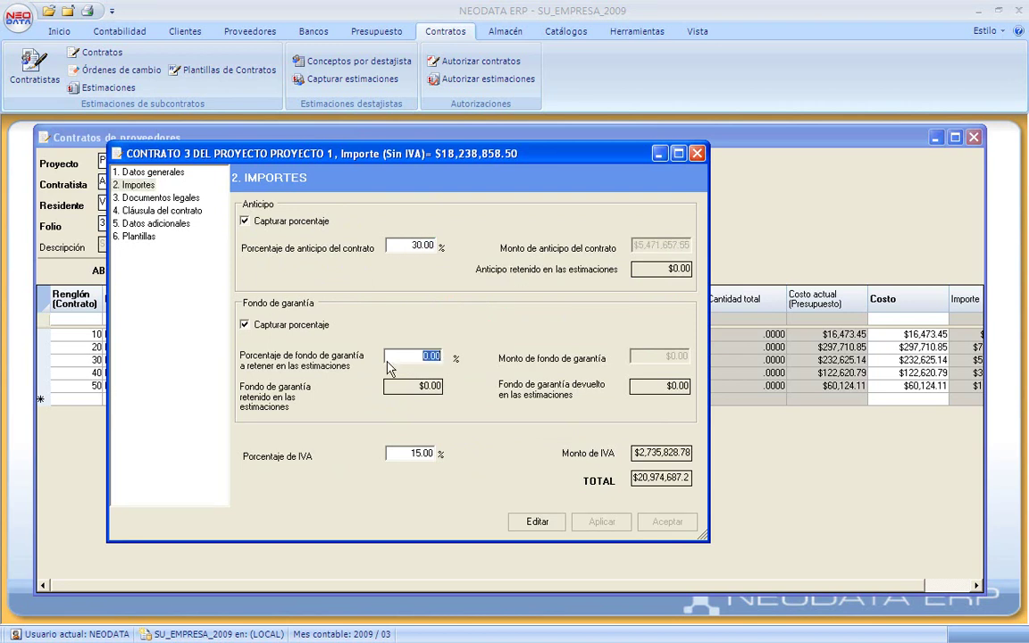
Step: Set the guarantee fund percentage to 5 and review the legal documents, clauses, additional data and templates sections
text(5)
key(Tab)
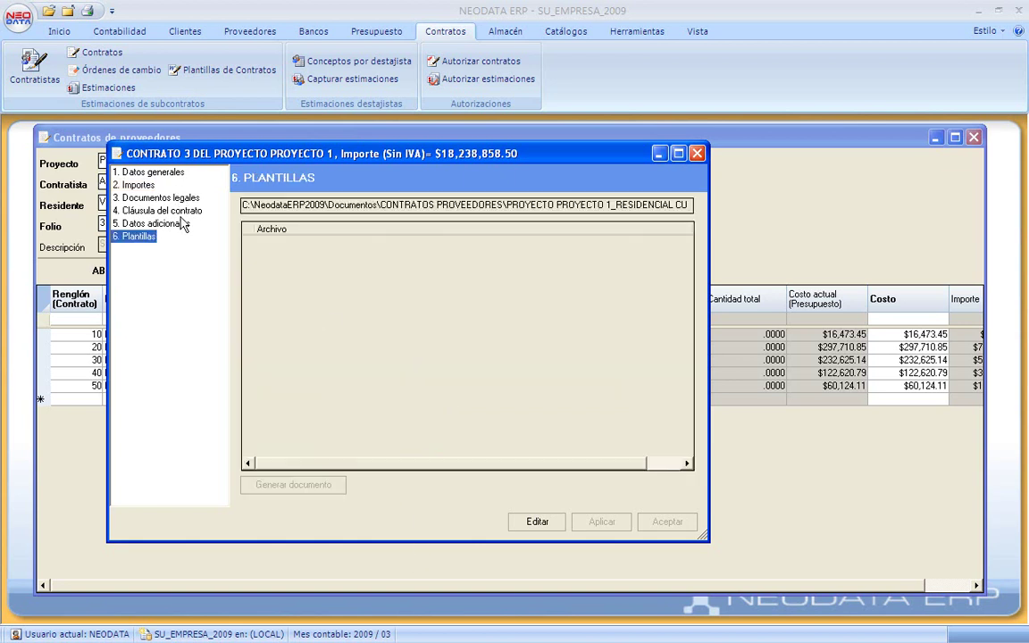
click(148, 198)
click(147, 210)
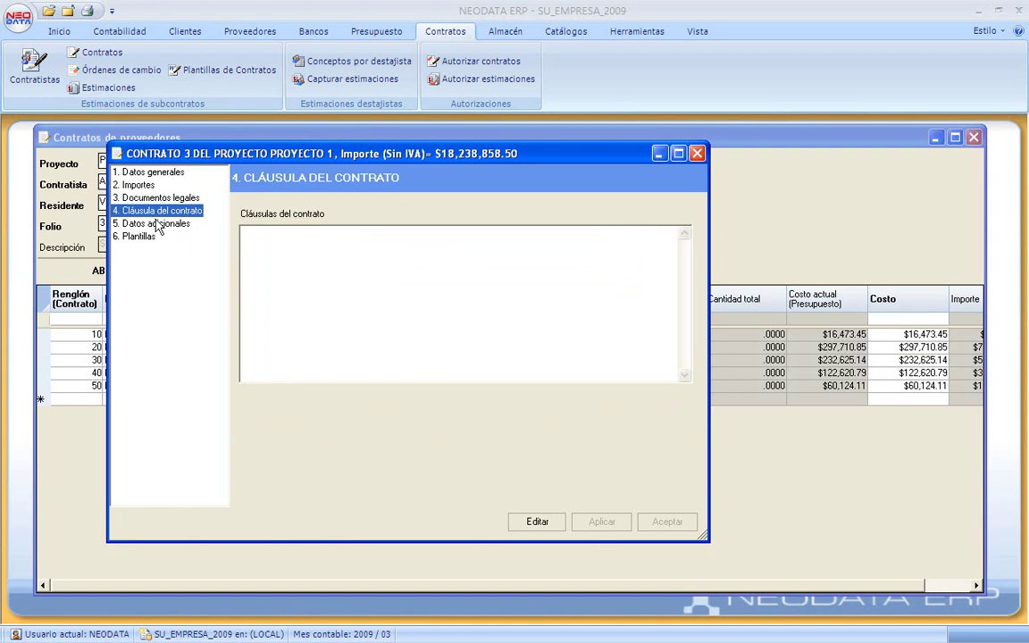
click(135, 223)
click(143, 238)
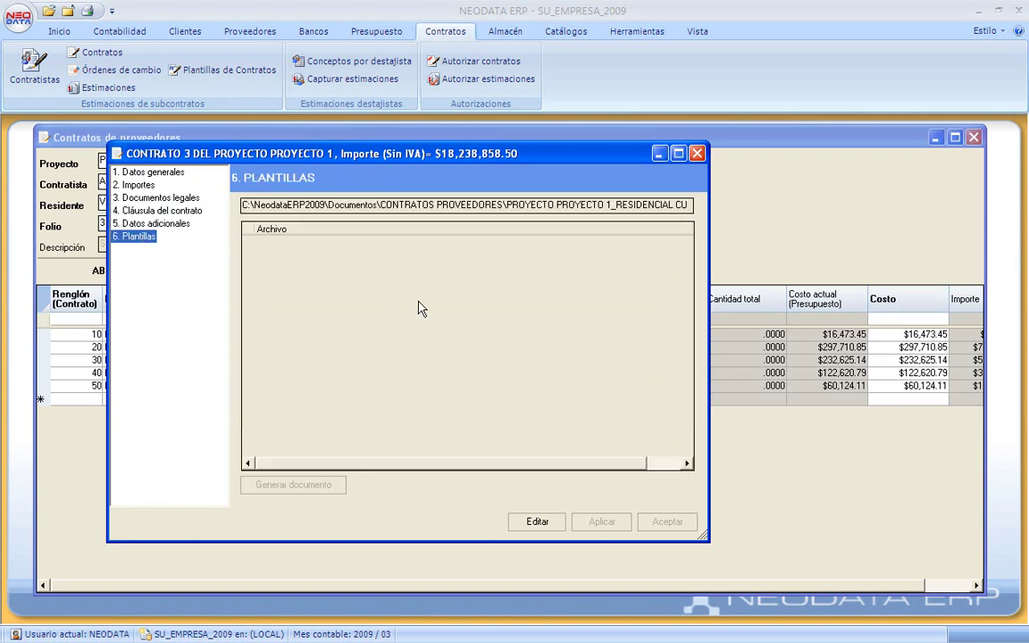
Step: Apply and accept the complementary data, save the labour contract, and close the supplier contracts window
click(539, 524)
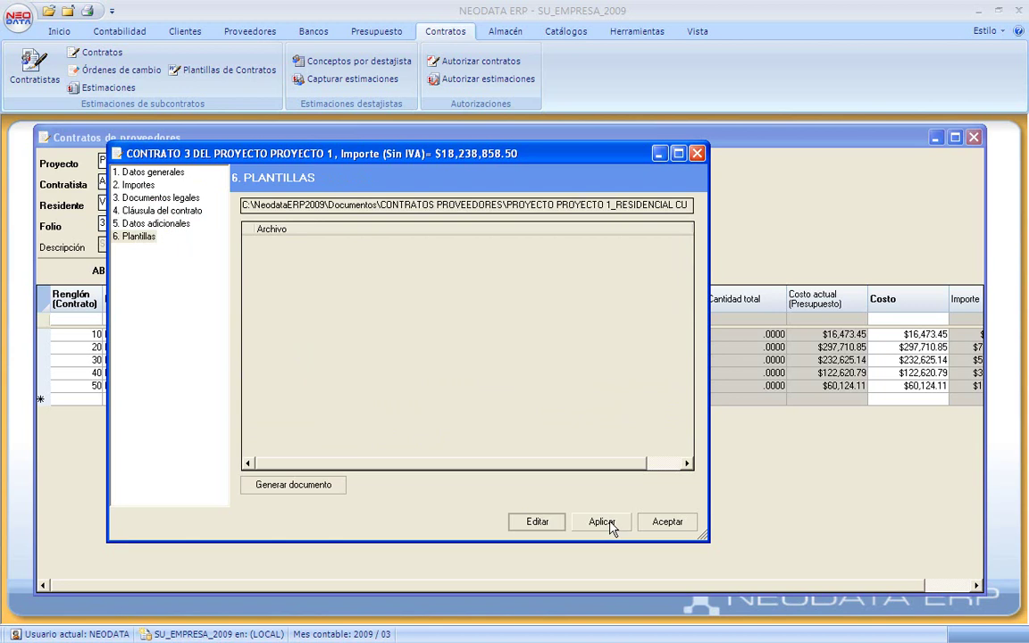
click(601, 522)
click(667, 523)
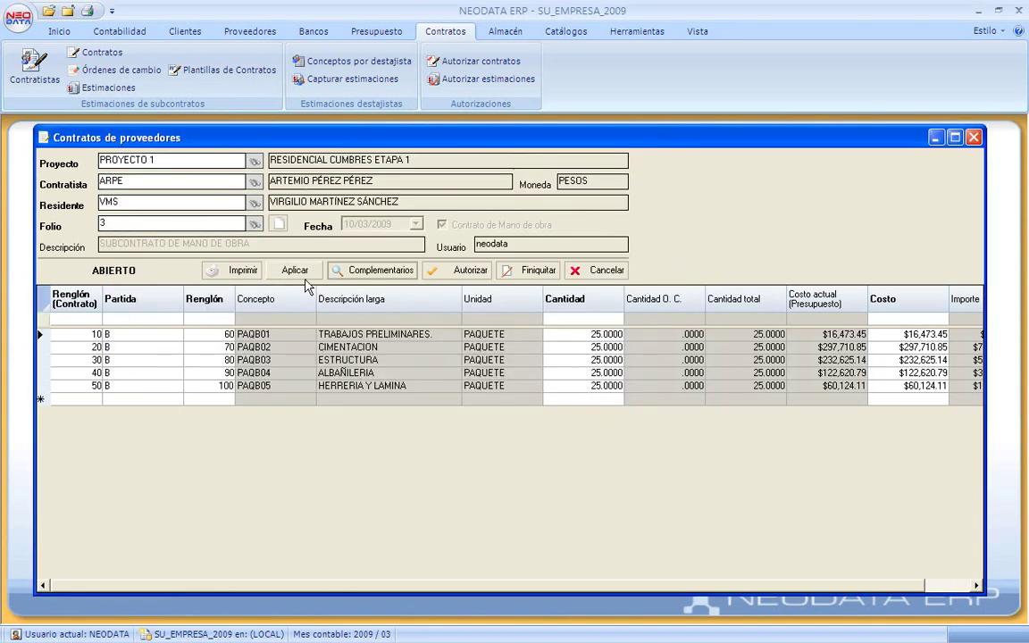
click(297, 273)
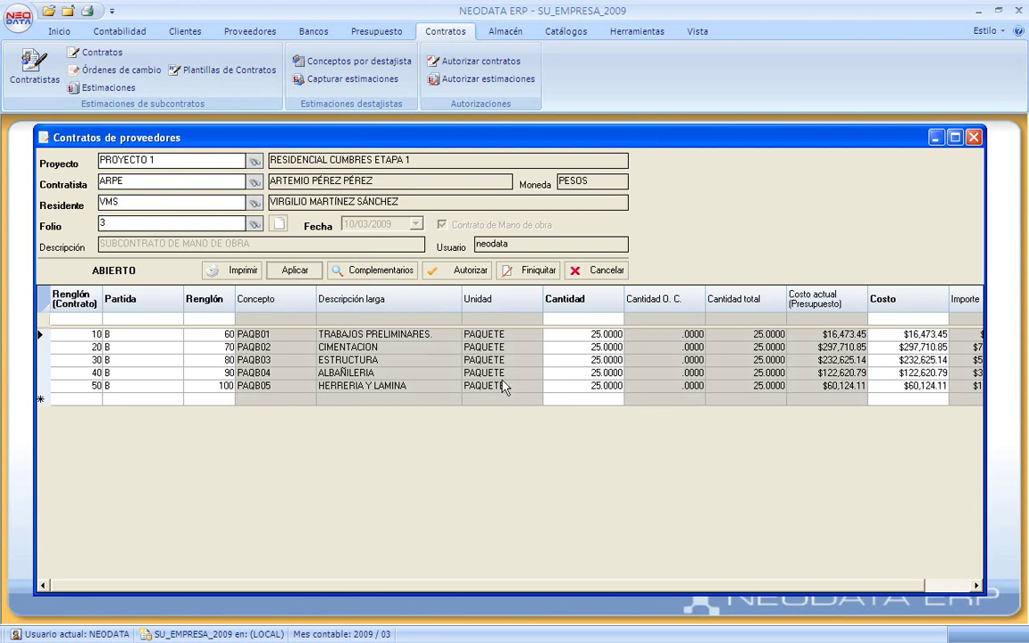
click(563, 401)
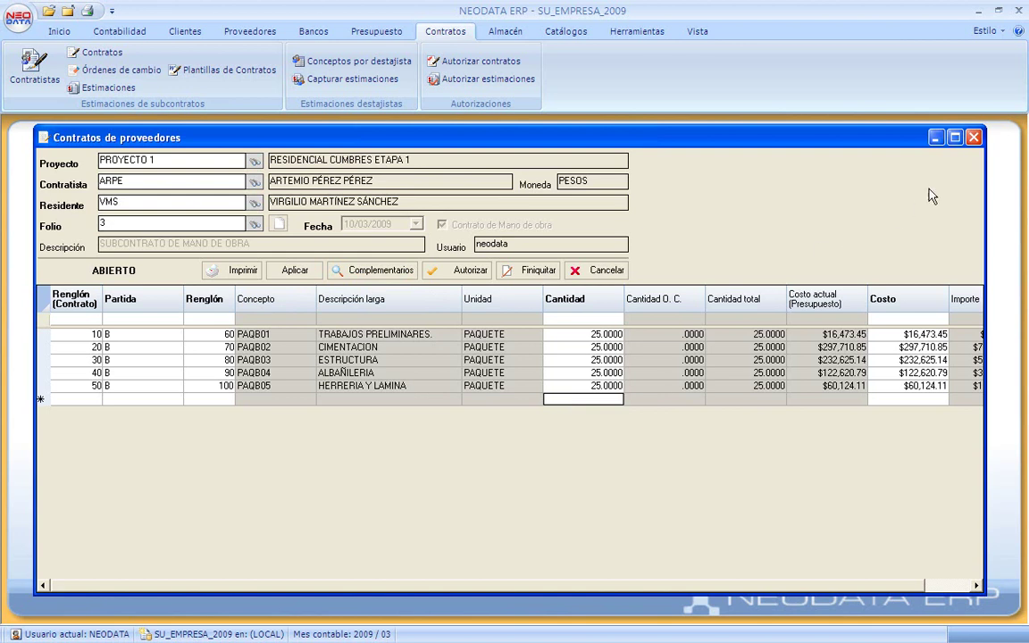
click(973, 138)
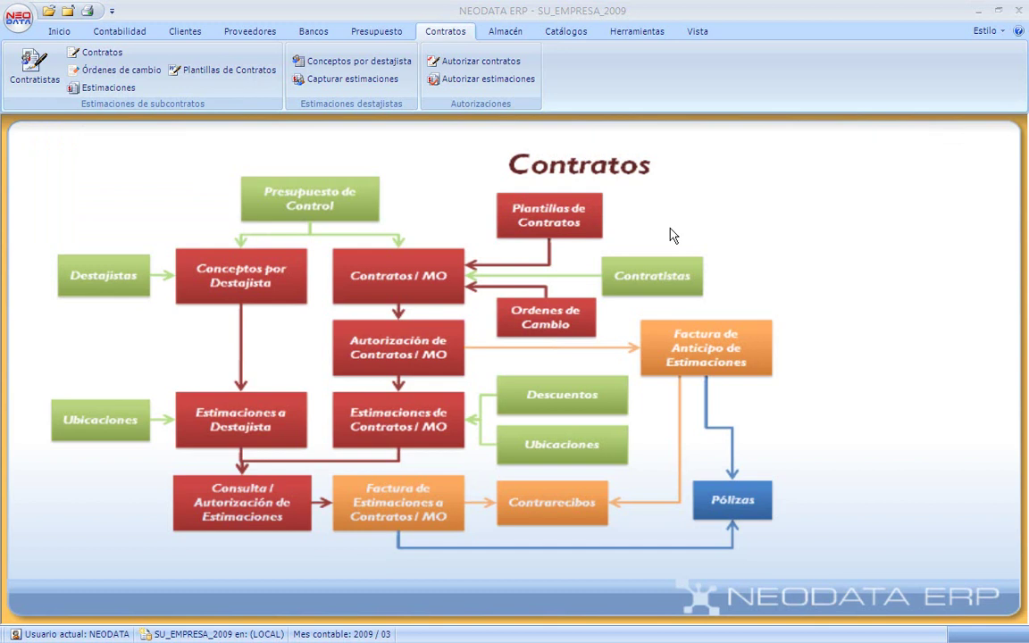
Step: Open contract authorization and list the unauthorized contracts of PROYECTO 1 only, for all dates
click(480, 62)
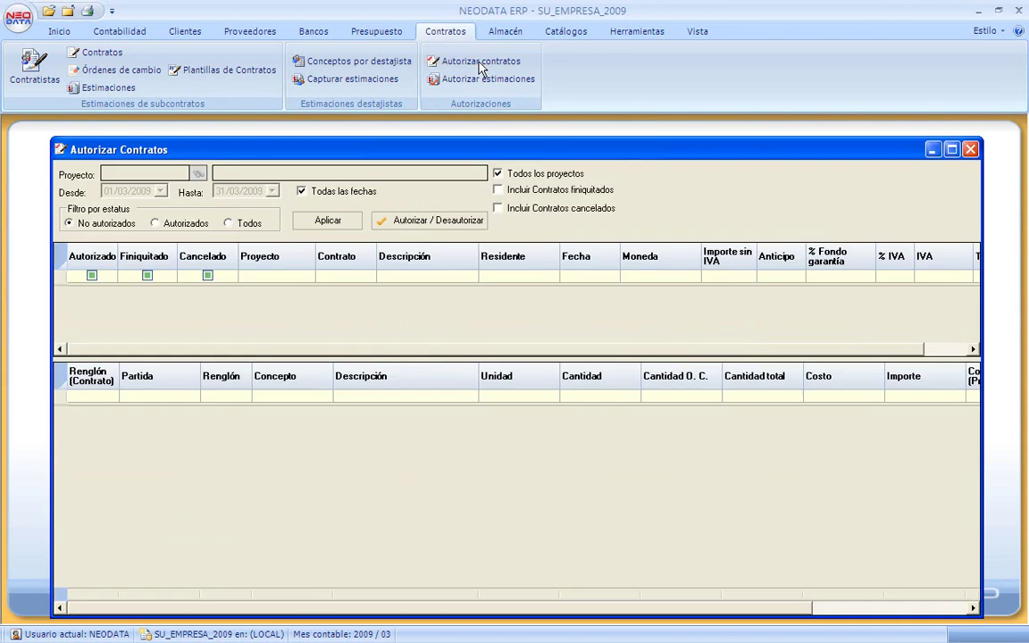
click(497, 173)
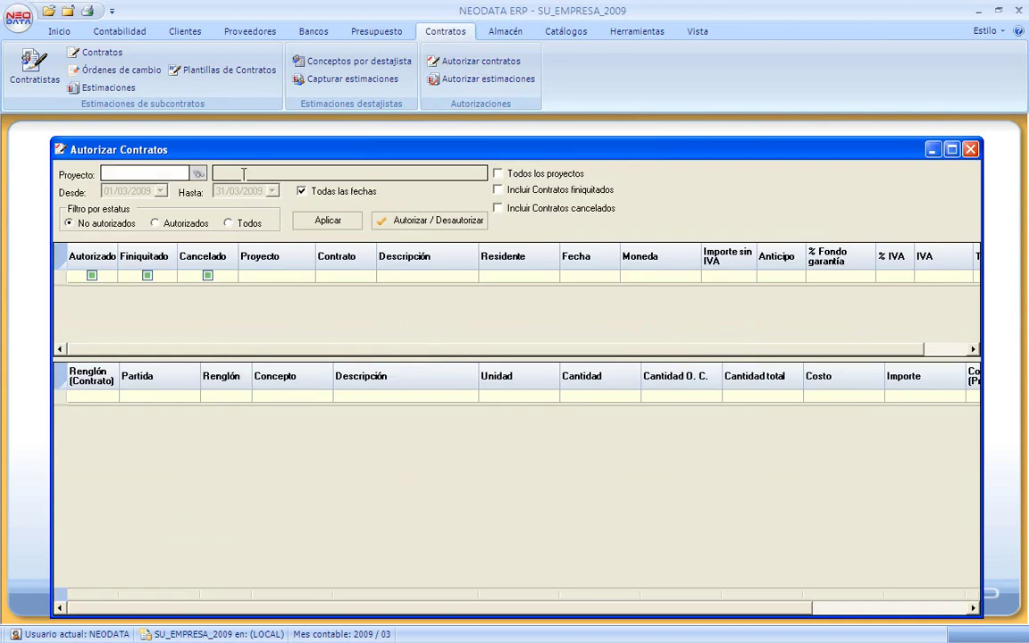
click(198, 173)
double_click(184, 108)
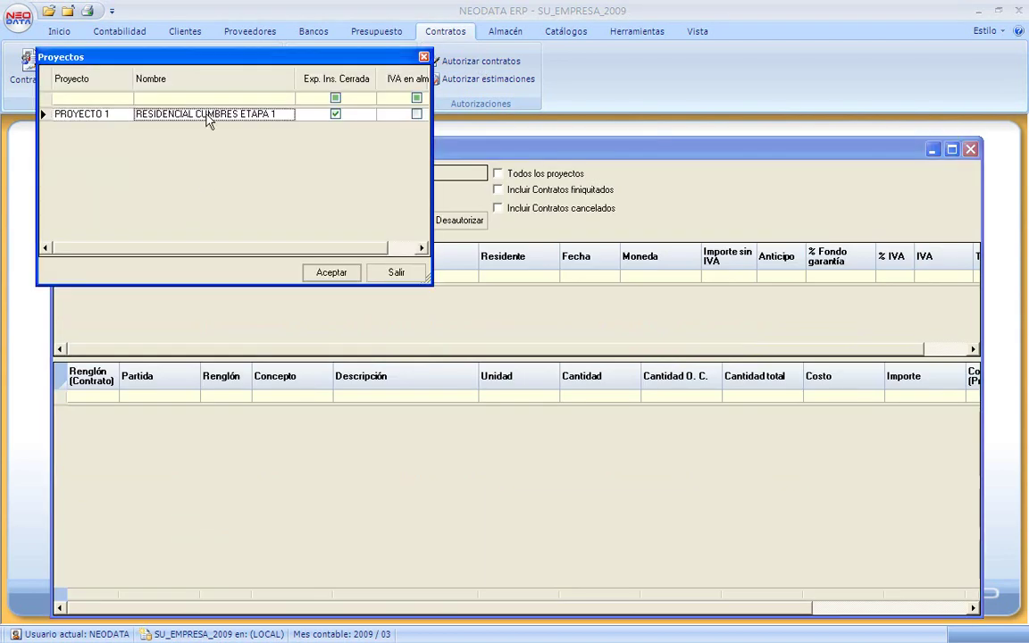
click(327, 220)
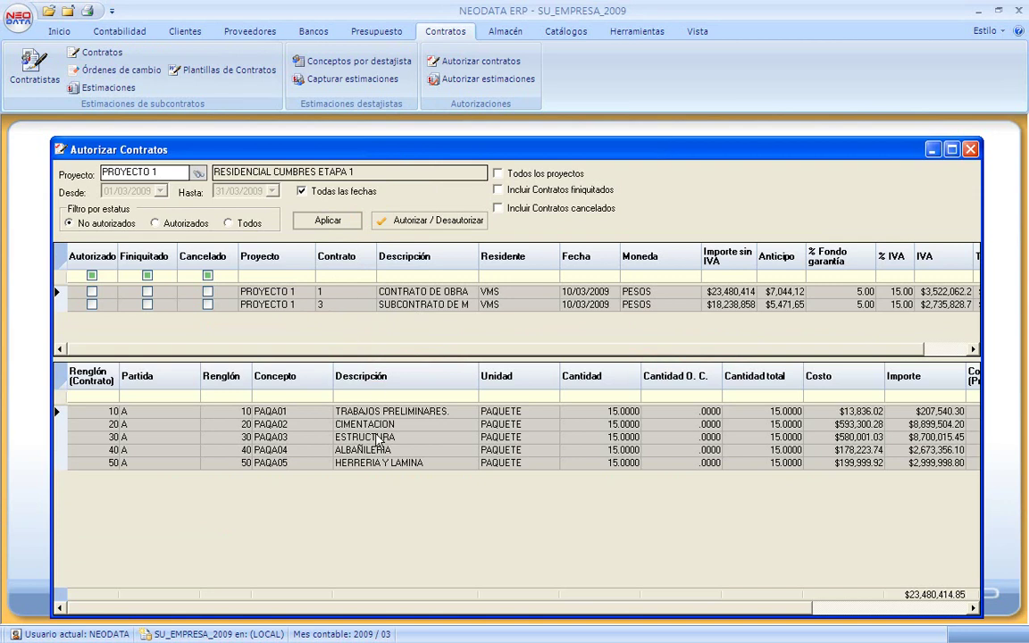
Step: Review the concepts of both listed contracts and authorize the works contract (CONTRATO DE OBRA)
click(379, 305)
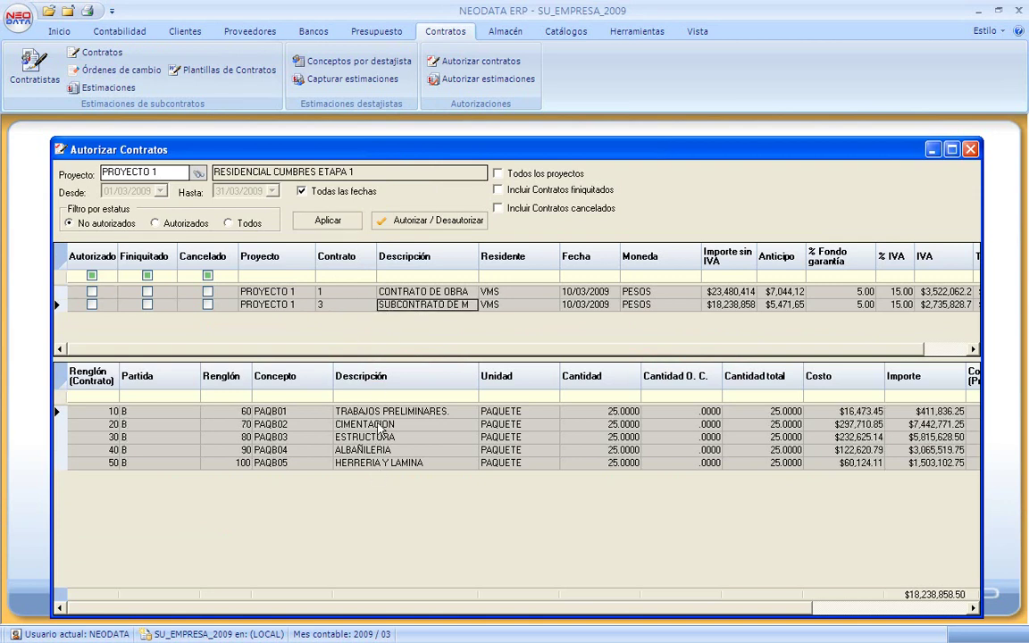
click(393, 291)
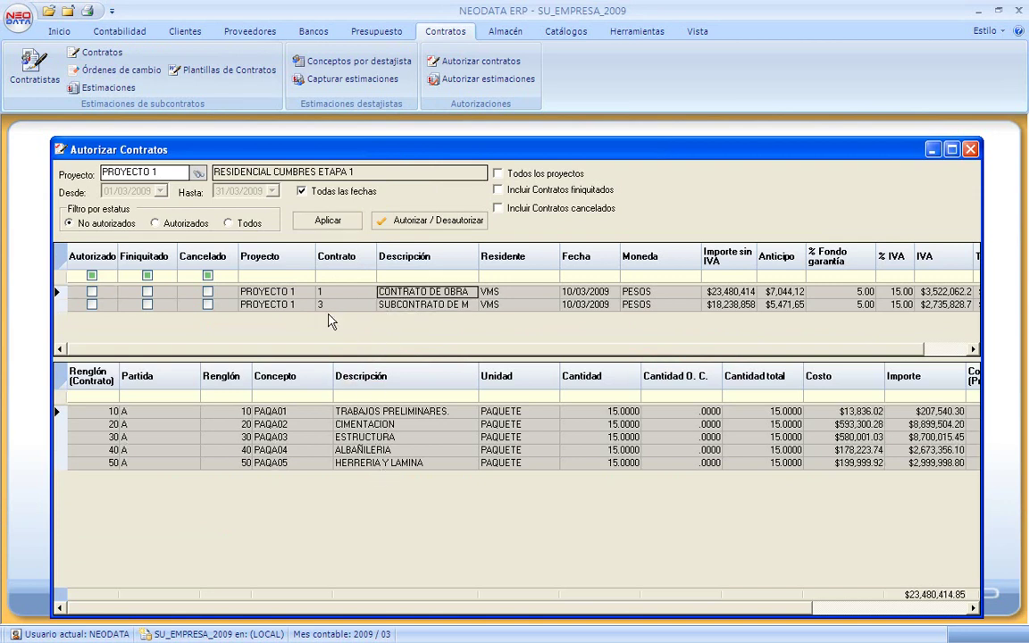
click(59, 292)
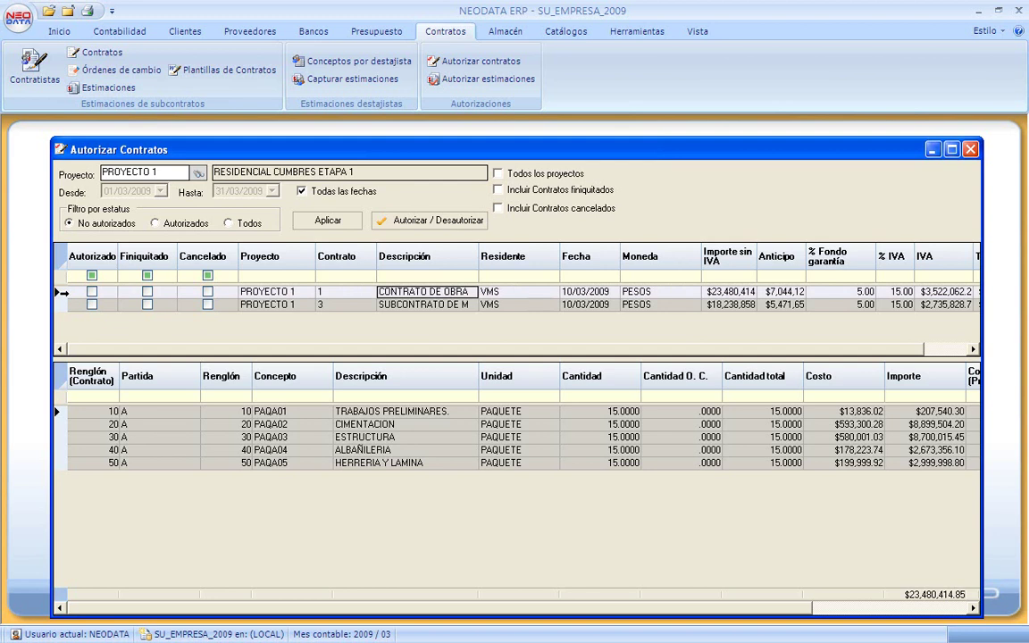
click(414, 223)
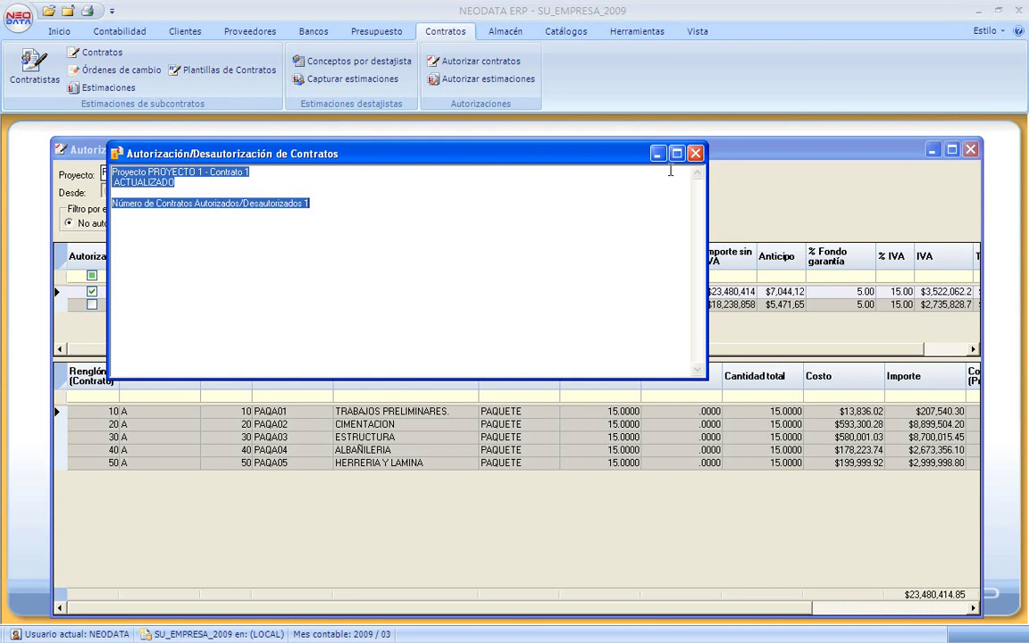
click(695, 155)
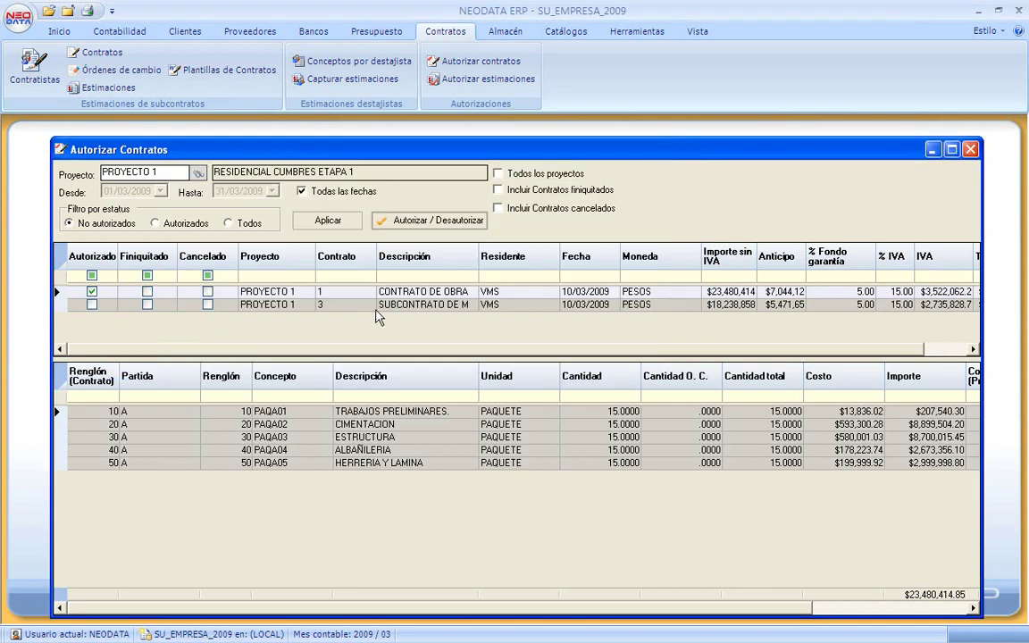
Step: Authorize the labour subcontract (SUBCONTRATO DE MANO DE OBRA) and close the contract authorization window
click(420, 305)
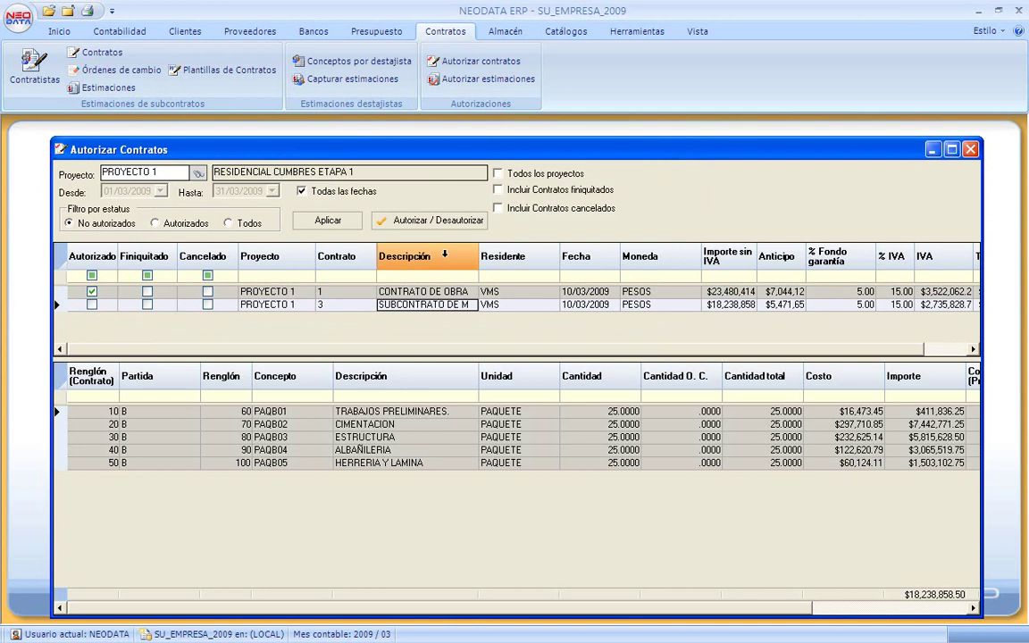
click(453, 228)
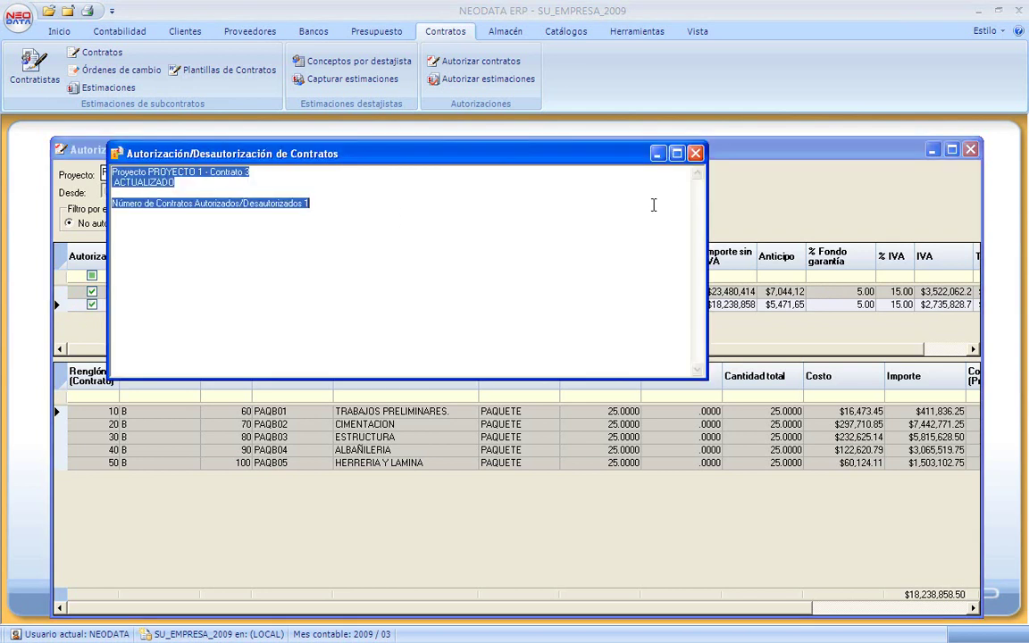
click(695, 153)
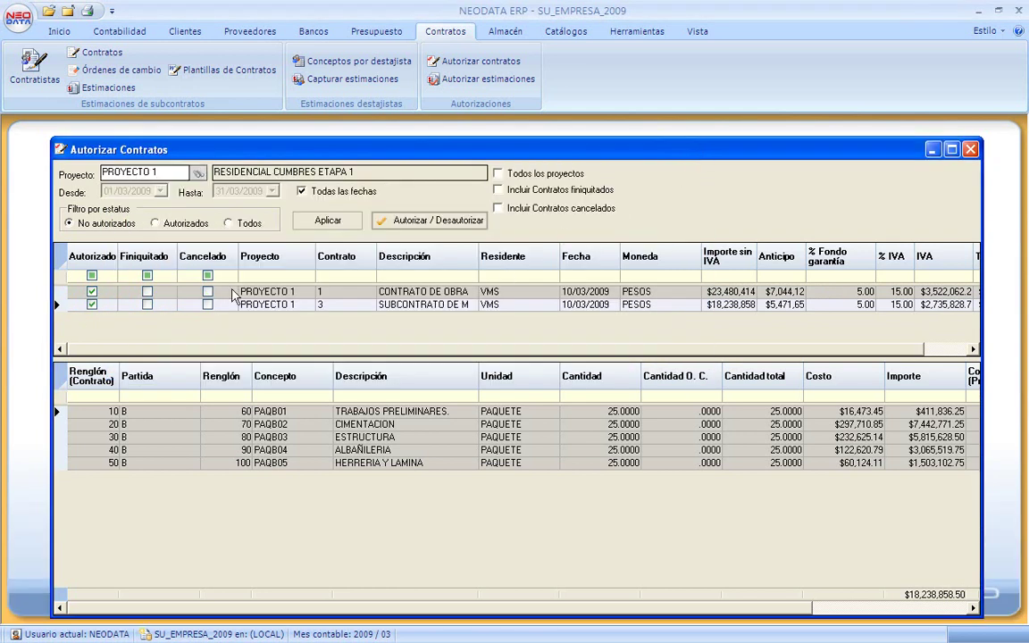
click(585, 291)
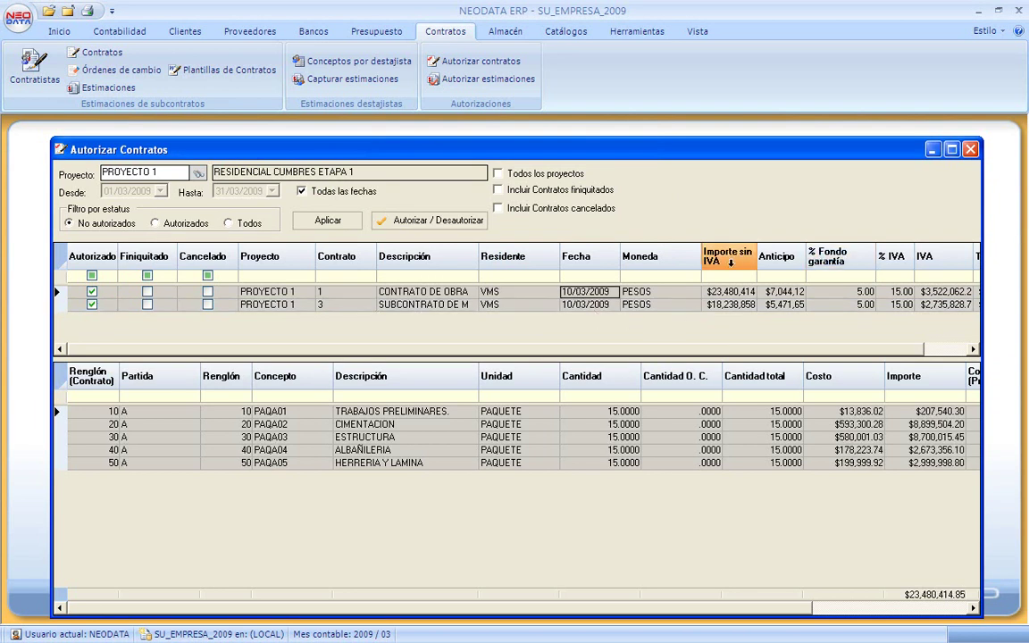
click(970, 150)
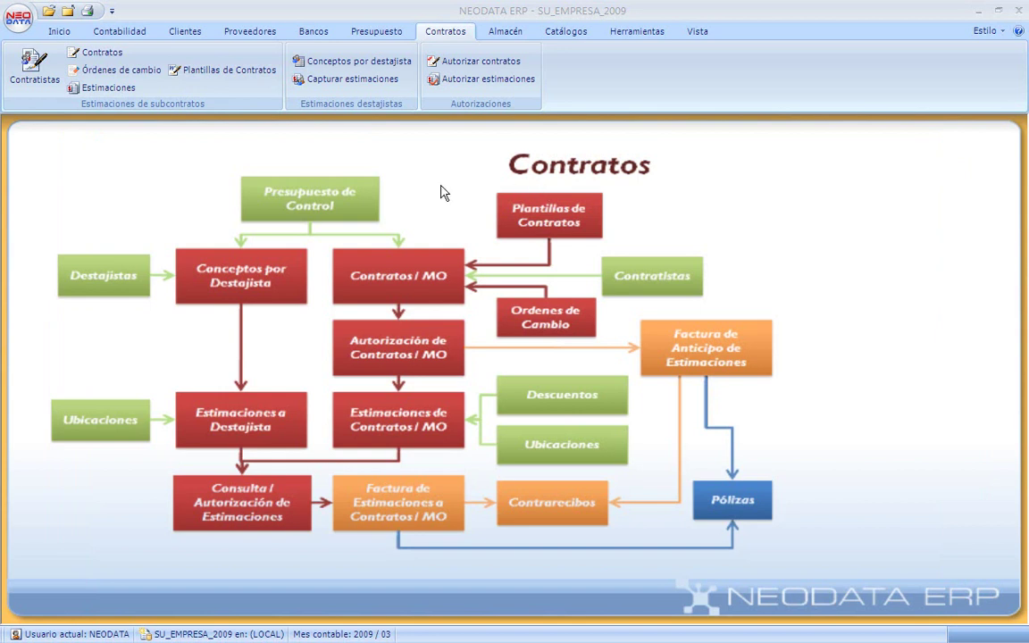
Step: Open the concepts-by-pieceworker window (Conceptos por destajista), widen it, and select PROYECTO 1 and pieceworker CIRA
click(355, 67)
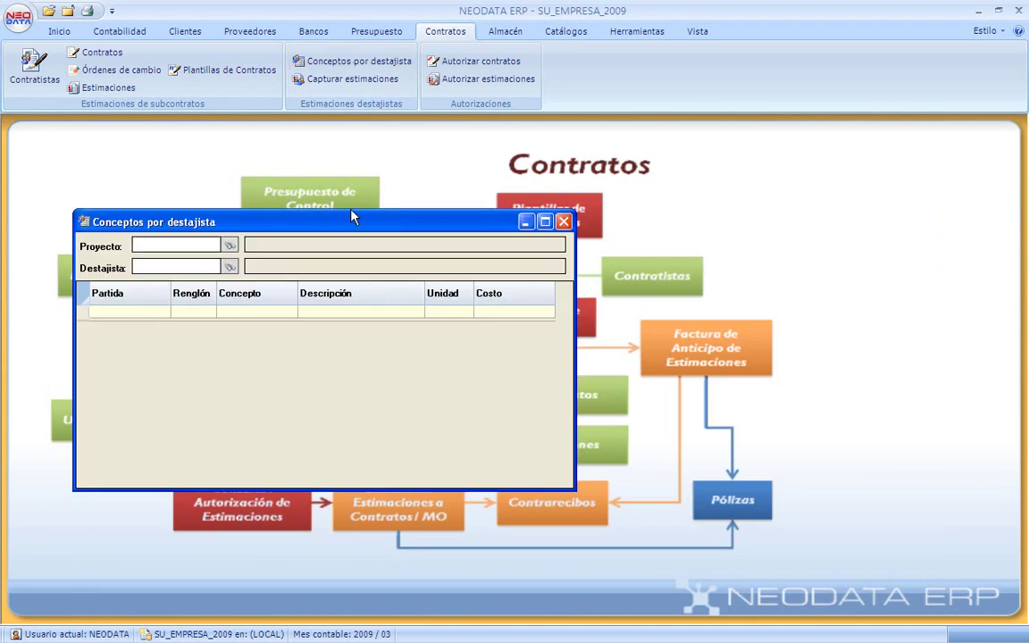
drag(351, 214, 400, 145)
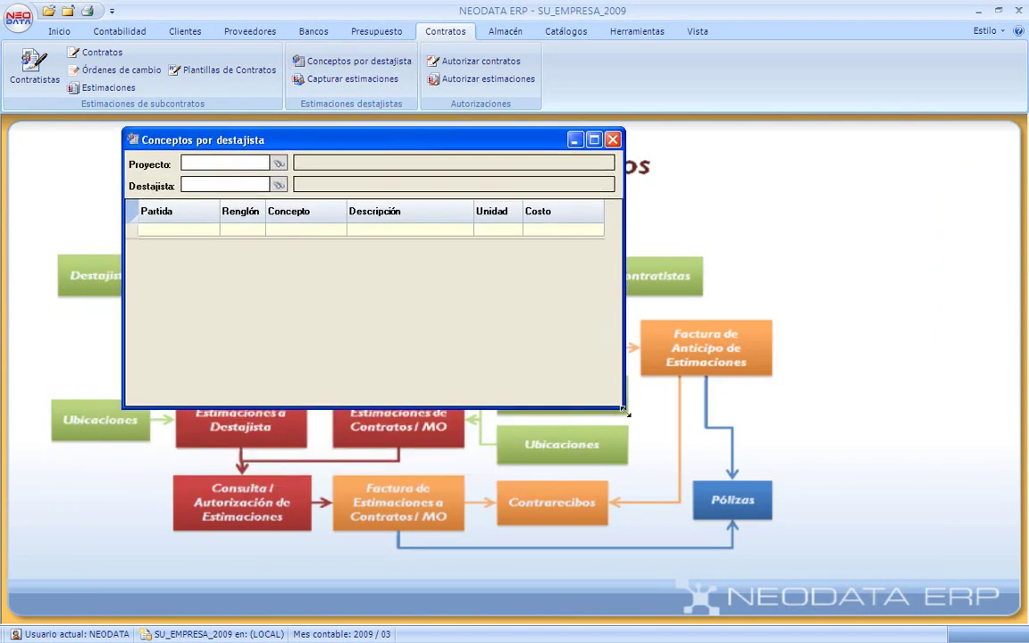
drag(623, 369, 809, 465)
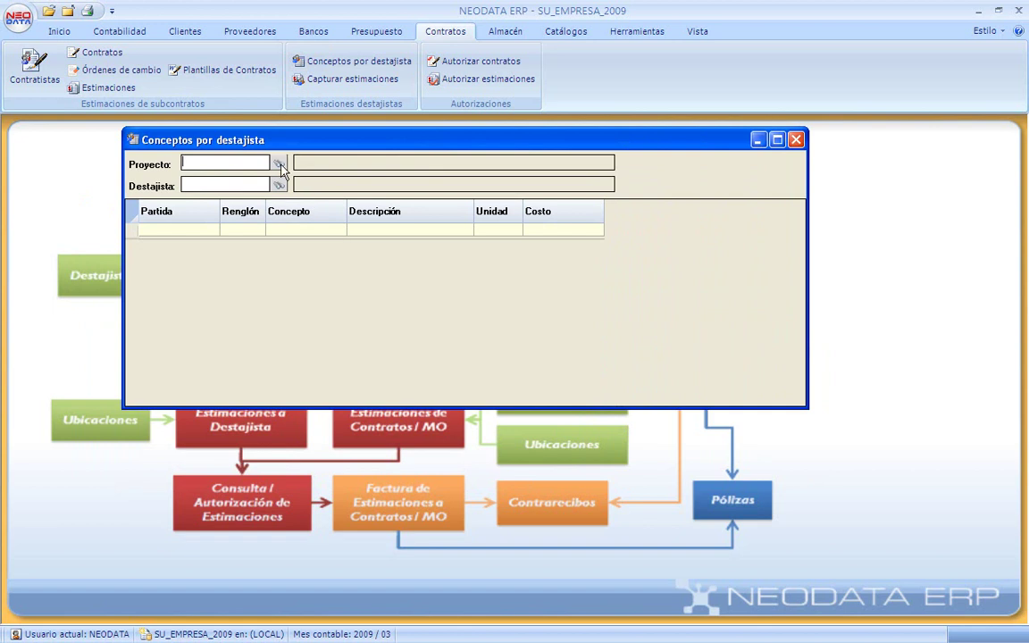
click(278, 164)
double_click(285, 208)
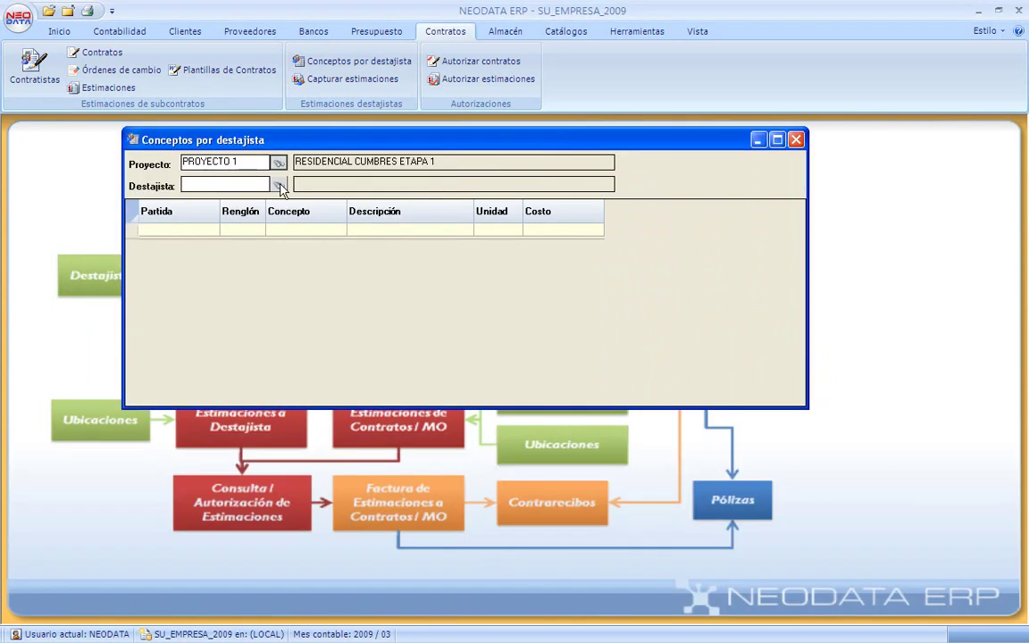
click(279, 185)
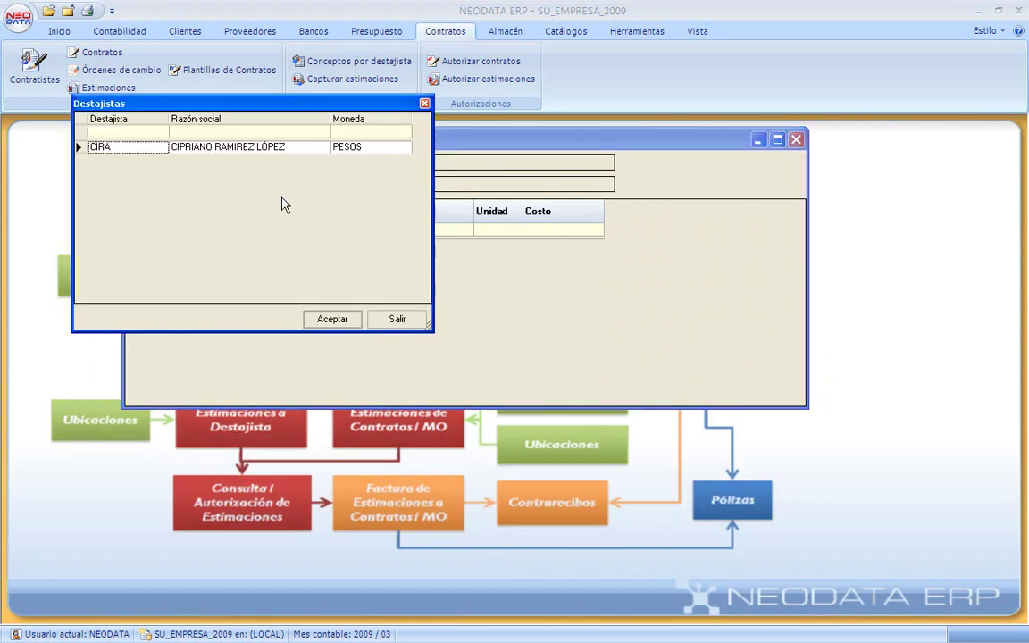
click(207, 148)
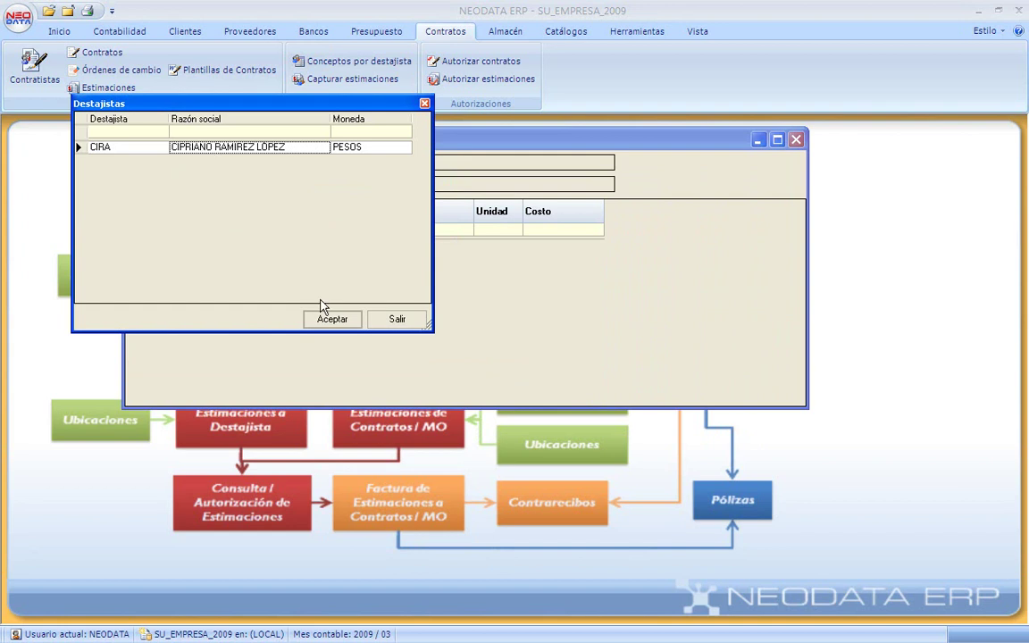
click(342, 323)
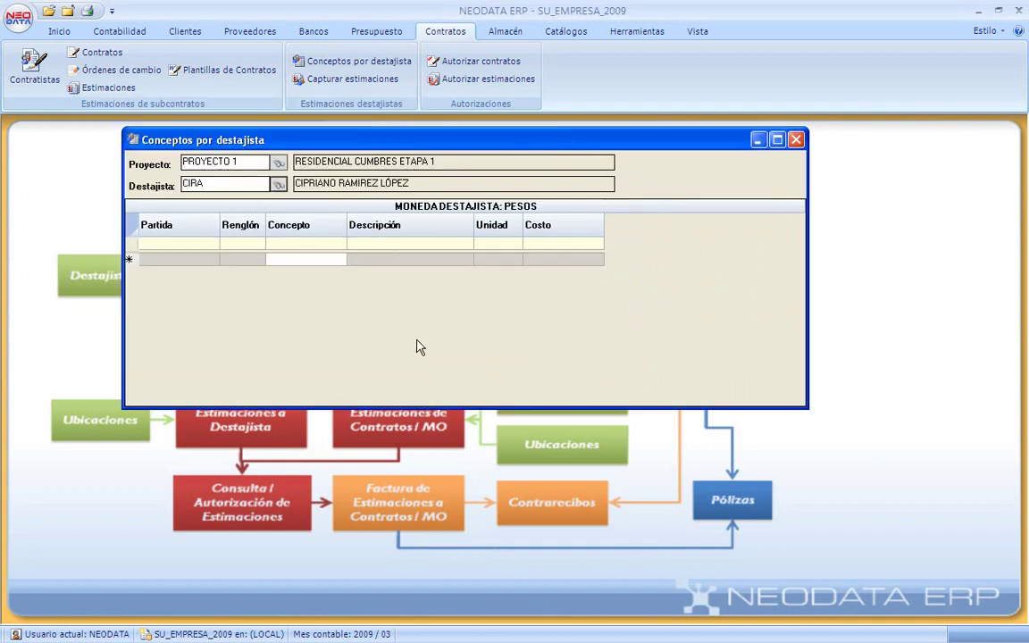
Step: Assign the partida A concepts PAQA01 (TRABAJOS PRELIMINARES) and PAQA02 (CIMENTACION) to the pieceworker
click(332, 261)
click(339, 260)
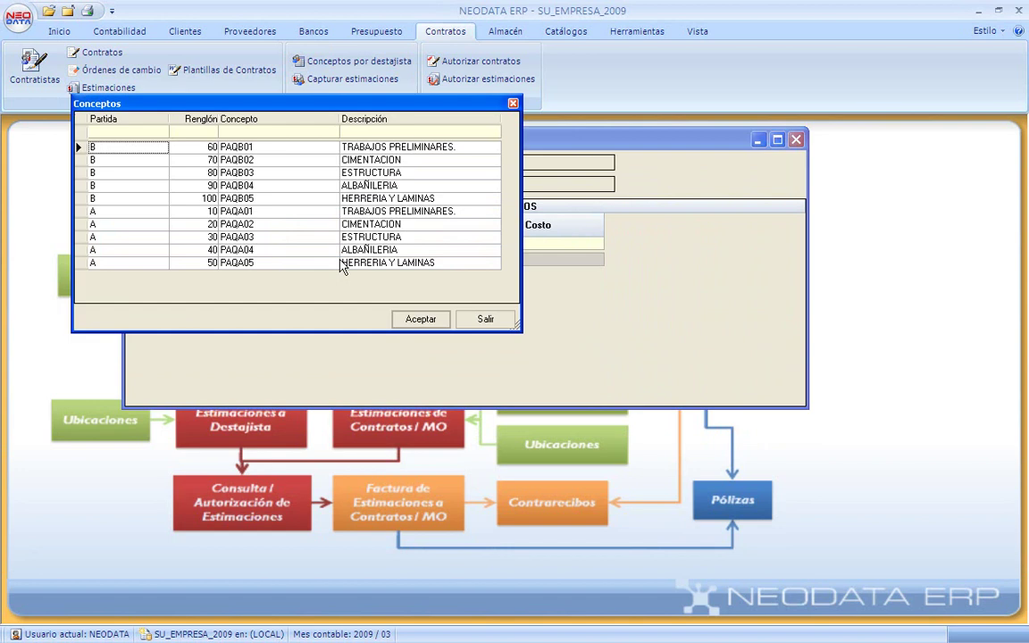
double_click(339, 213)
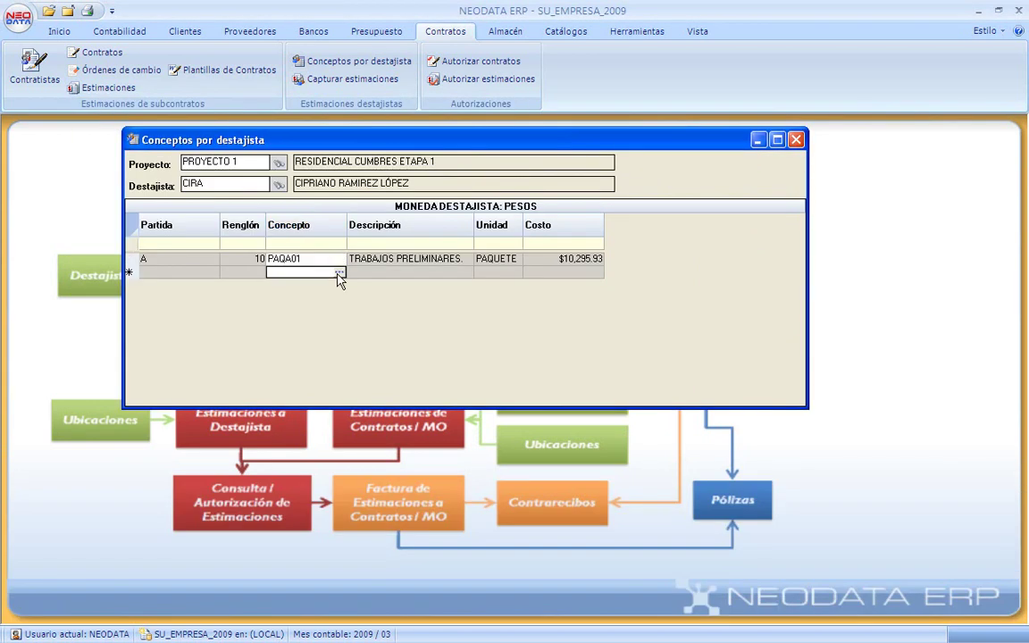
click(338, 273)
click(325, 213)
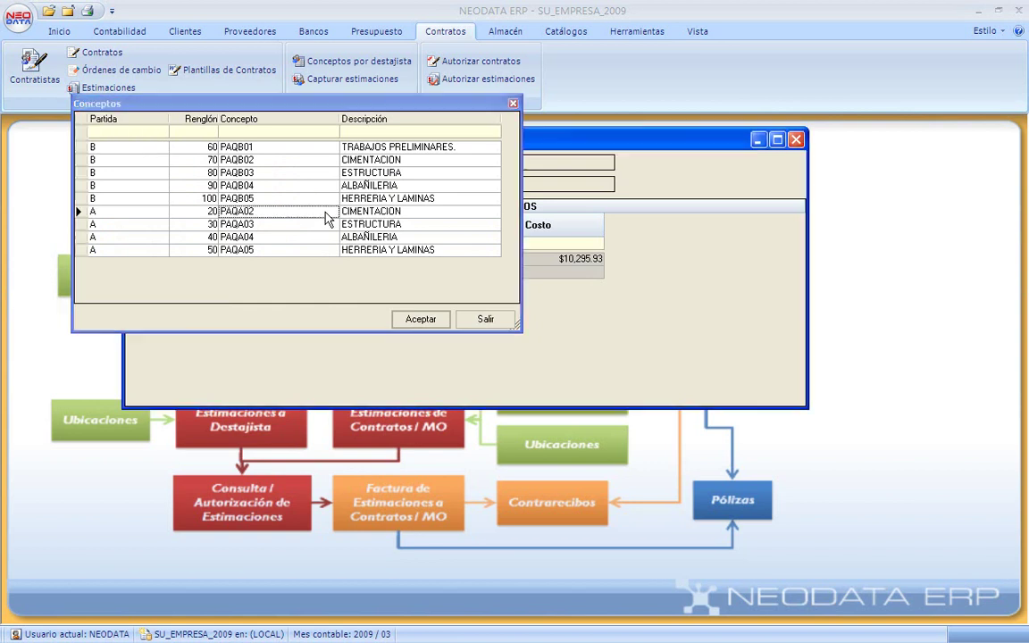
double_click(325, 217)
Step: Assign the partida B concepts PAQB01 and PAQB02 to the pieceworker and close the concepts window
click(339, 284)
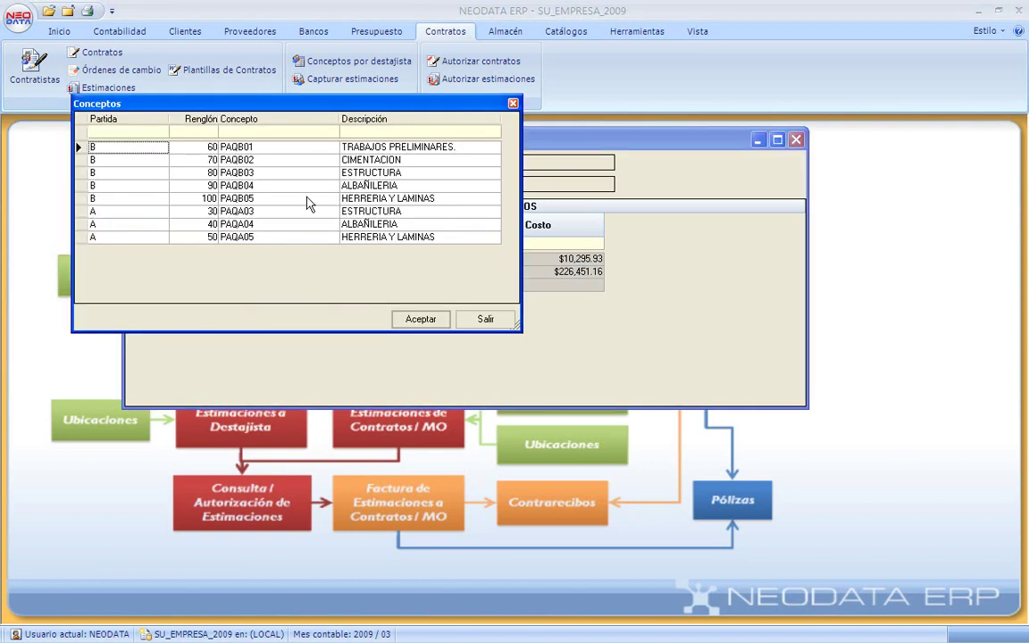
double_click(314, 150)
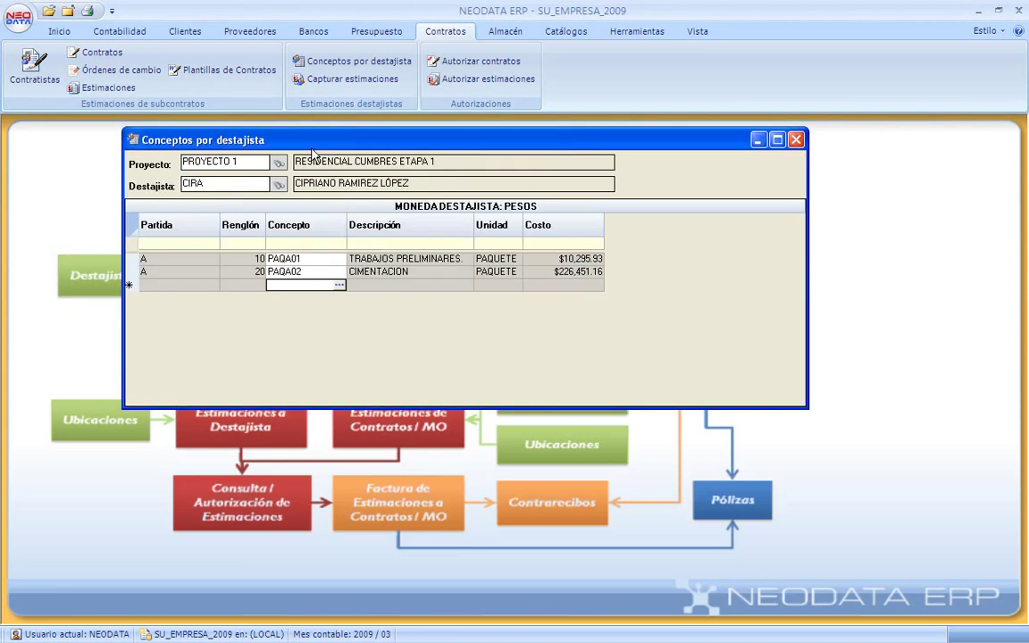
click(339, 298)
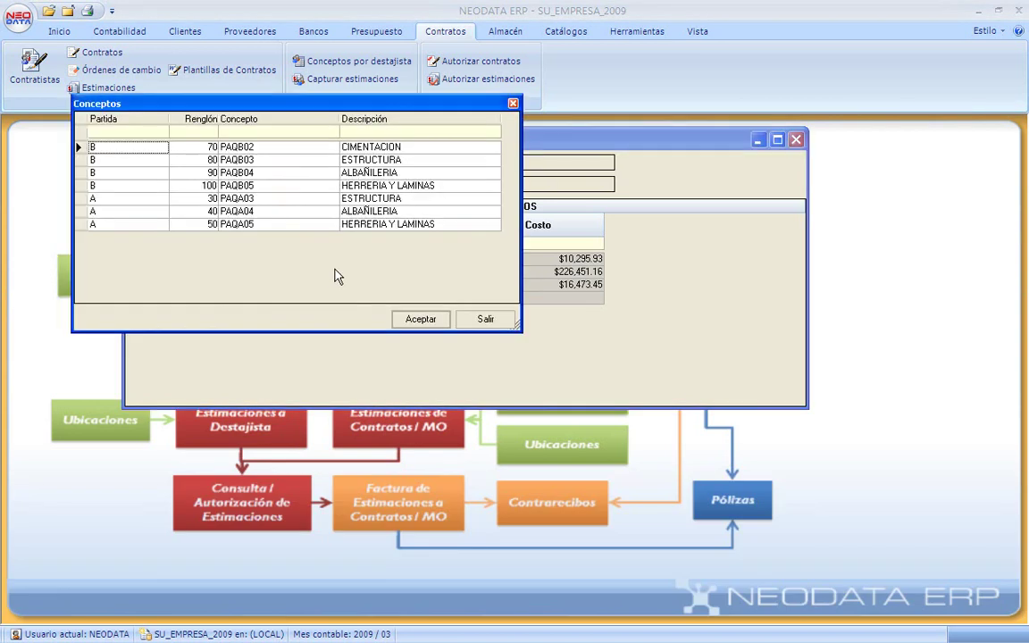
double_click(327, 143)
click(390, 313)
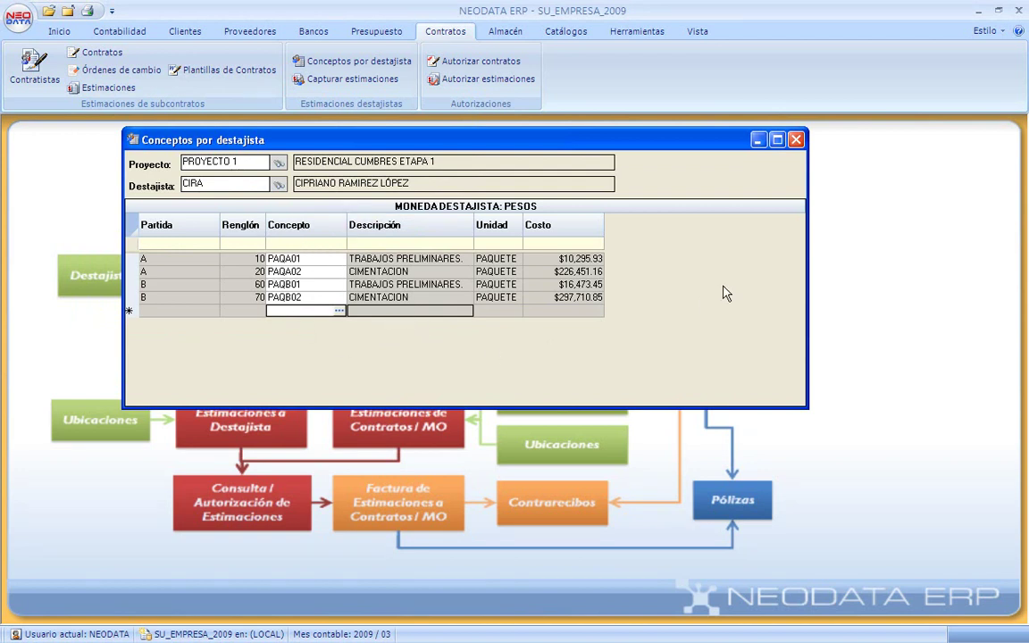
click(796, 141)
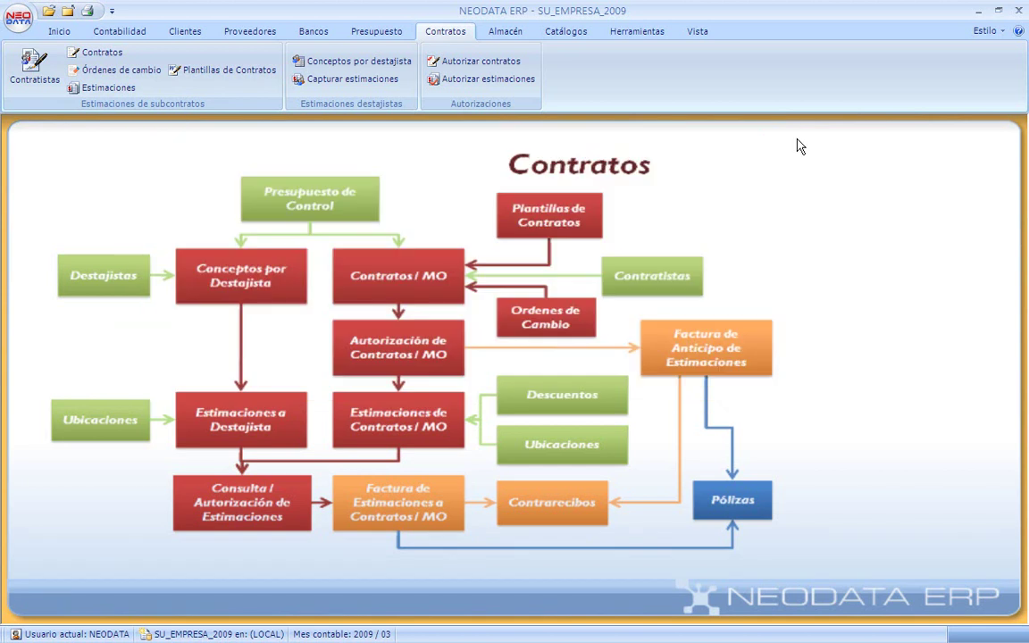